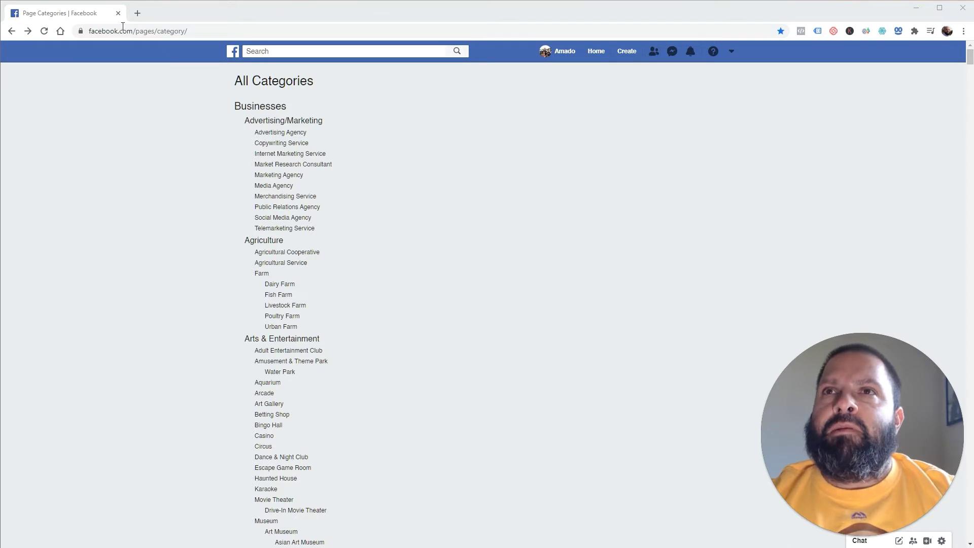
- Open the Advertising, Marketing and Social Media Agency category pages in new tabs, then close the category list
middle_click(299, 135)
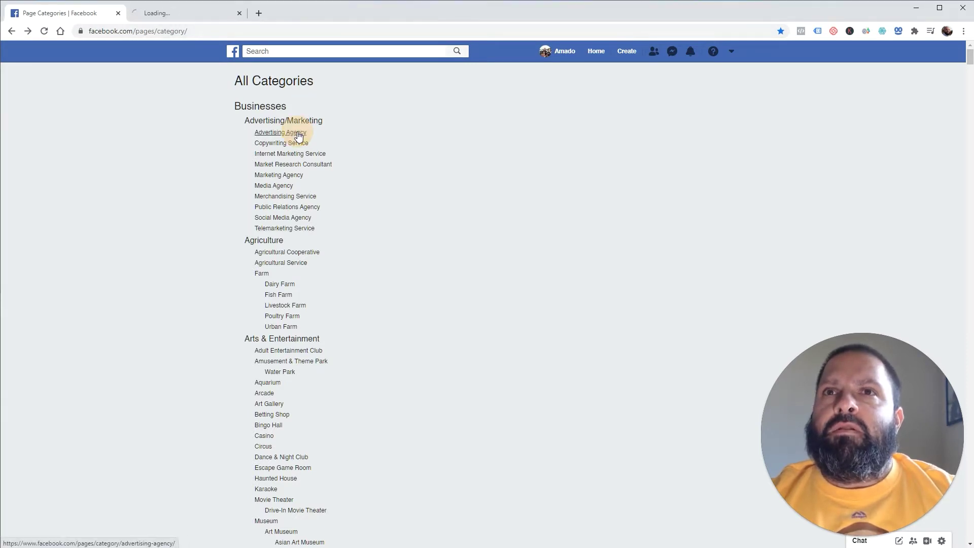
middle_click(268, 175)
middle_click(282, 218)
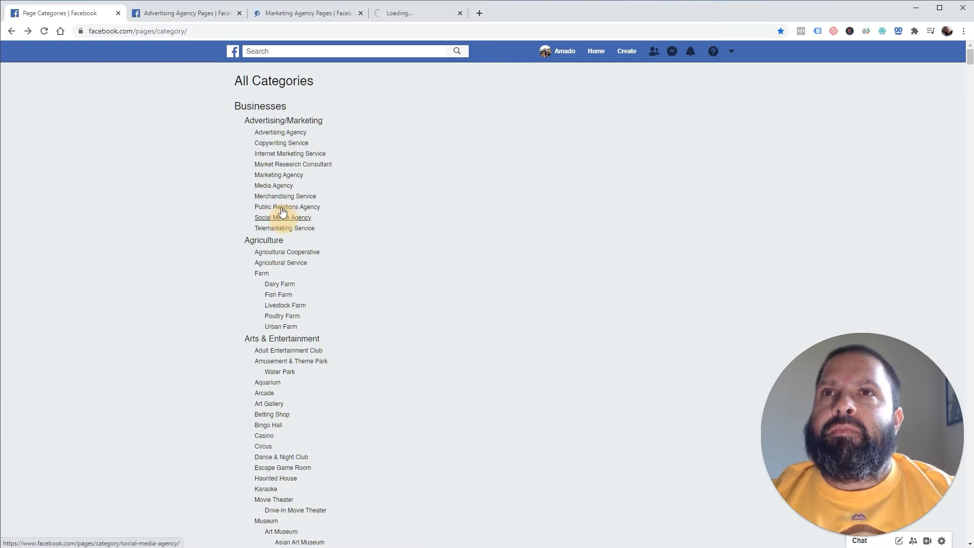
click(118, 12)
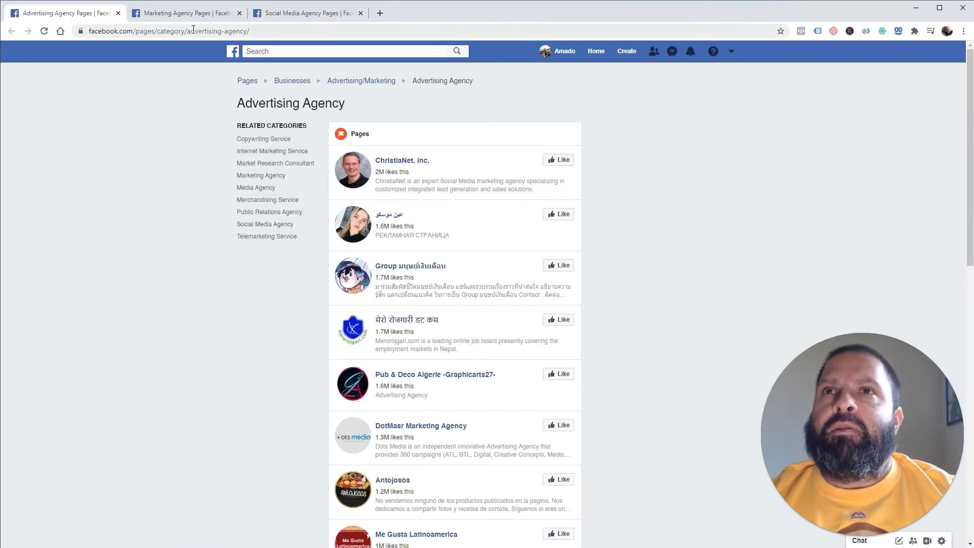
drag(188, 31, 251, 31)
key(ctrl+c)
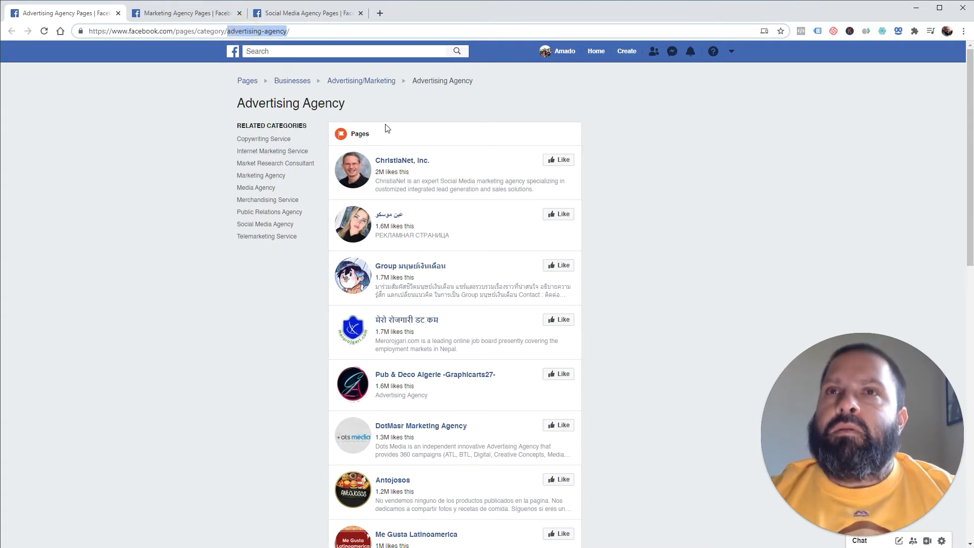
- Paste advertising-agency into Book2 cell A2 and widen column A to fit
key(alt+Tab)
key(alt+Tab)
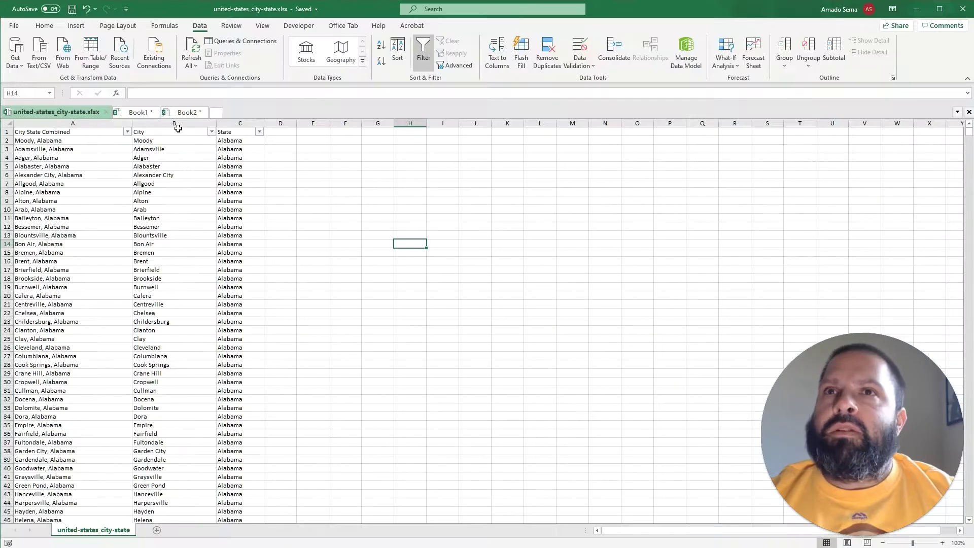
click(182, 112)
click(26, 140)
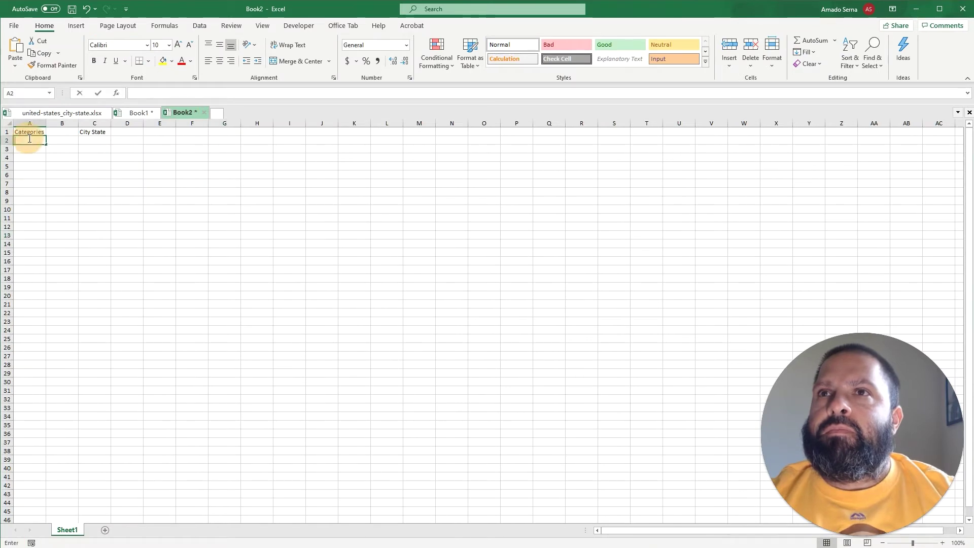
key(ctrl+v)
click(104, 191)
drag(46, 123, 93, 124)
- Copy the marketing-agency slug from its page address into cell A3
key(alt+Tab)
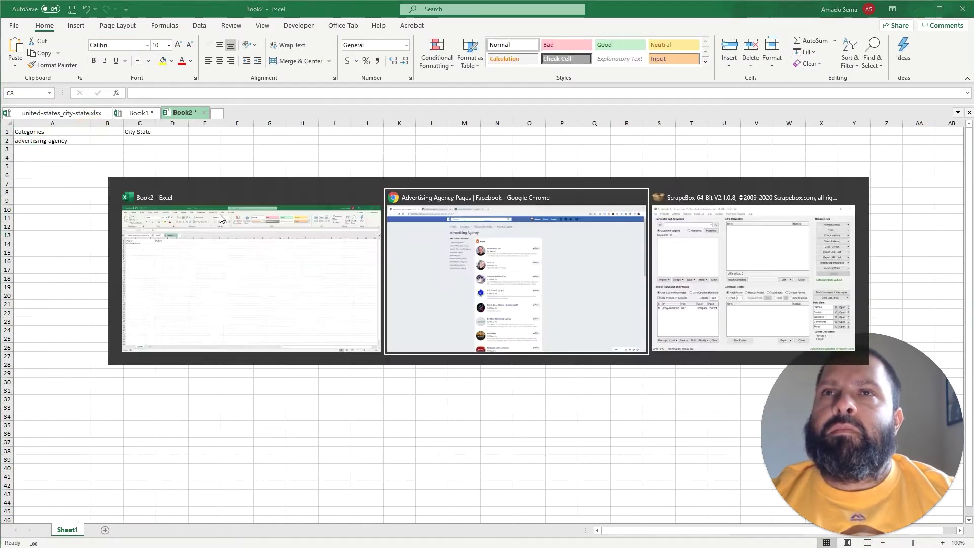
click(155, 15)
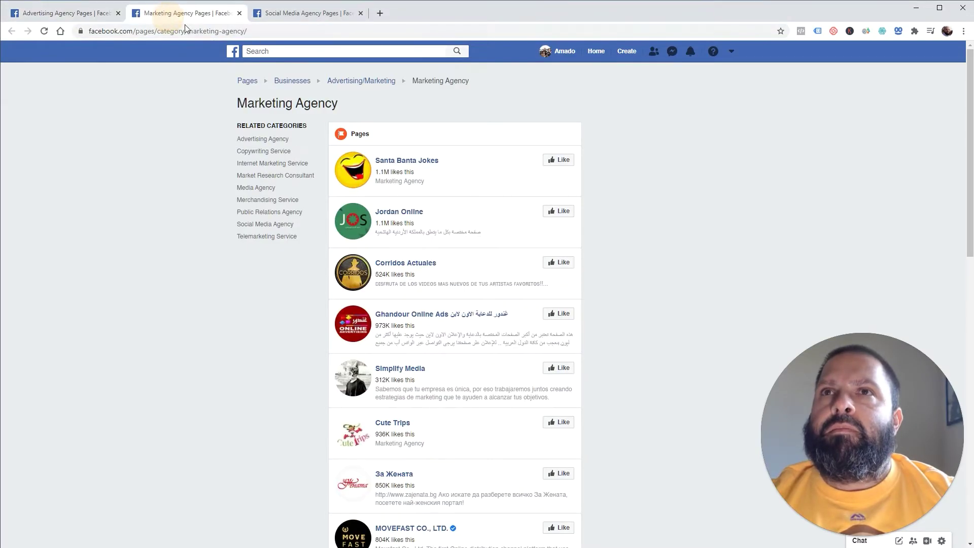
drag(187, 31, 246, 30)
key(ctrl+c)
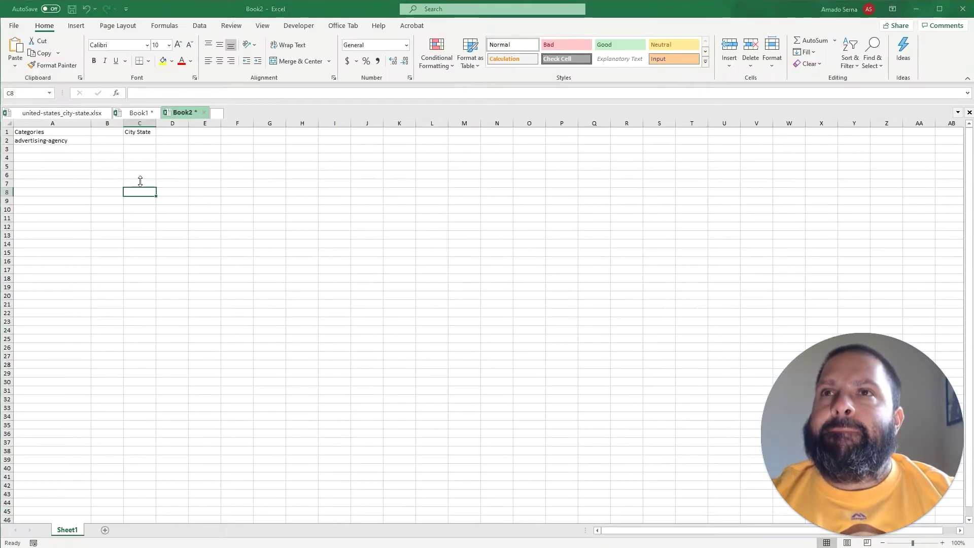
key(alt+Tab)
click(40, 149)
key(ctrl+v)
key(Return)
- Add social-media-agency to cell A4, then switch to the united-states_city-state workbook
key(alt+Tab)
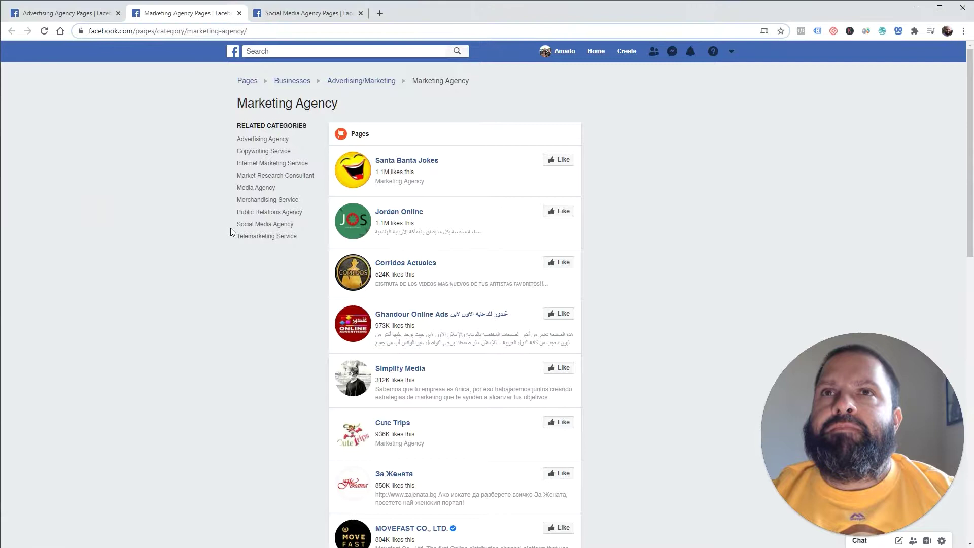
click(293, 13)
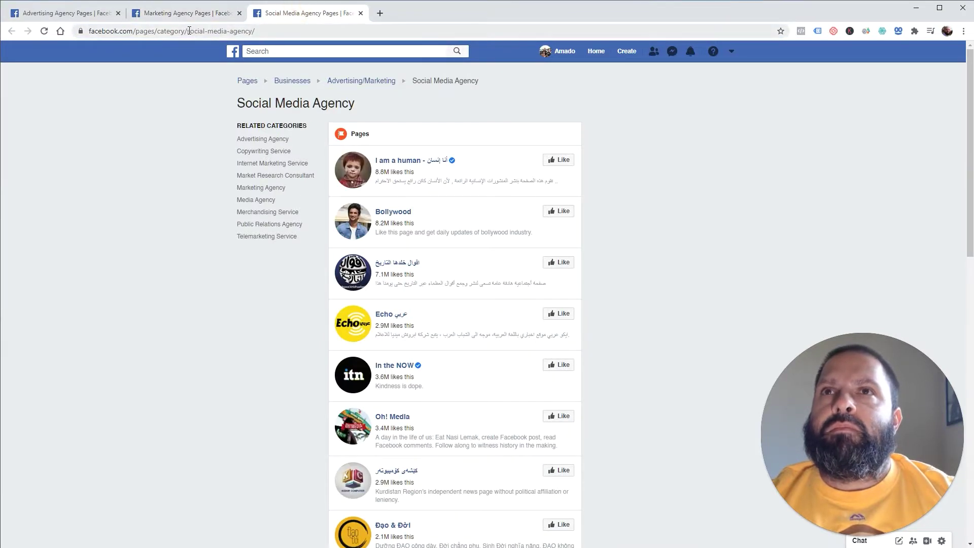
drag(190, 30, 254, 31)
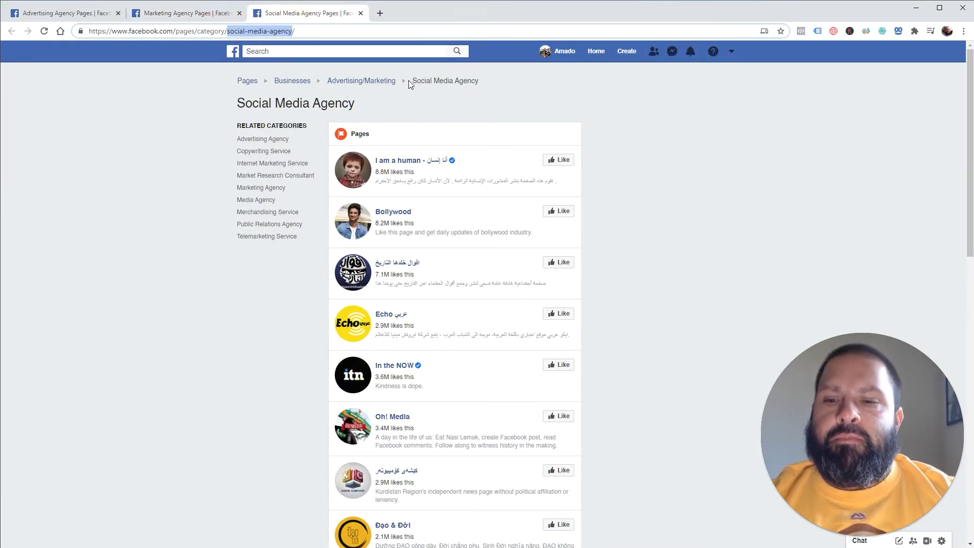
key(ctrl+c)
key(alt+Tab)
double_click(45, 157)
key(ctrl+v)
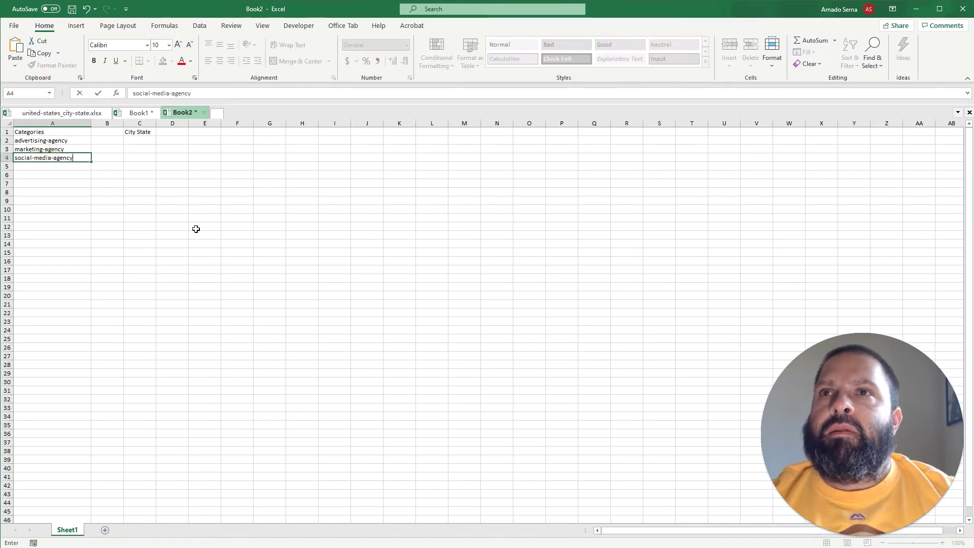
click(196, 229)
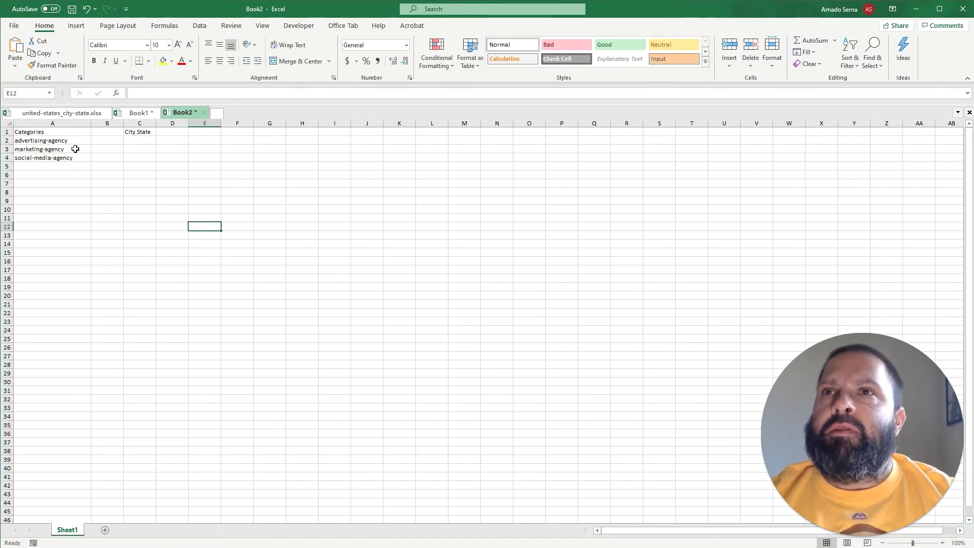
click(58, 112)
click(316, 174)
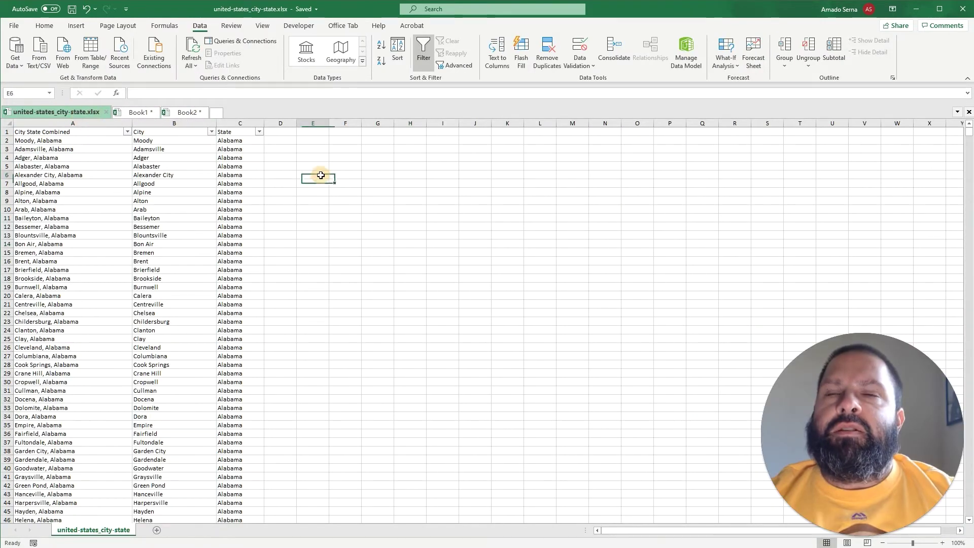
- Filter the State column to show only California
click(260, 133)
click(178, 252)
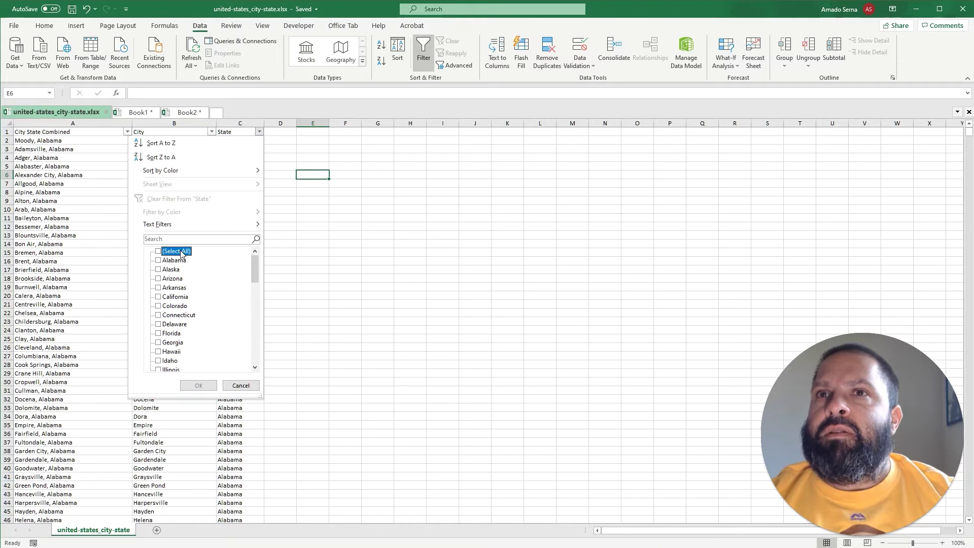
click(173, 297)
click(193, 386)
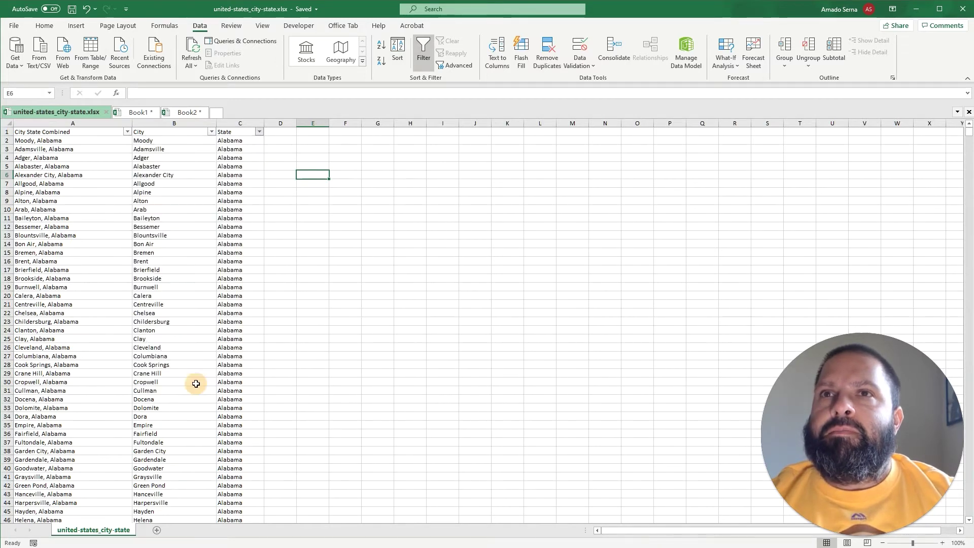
click(446, 322)
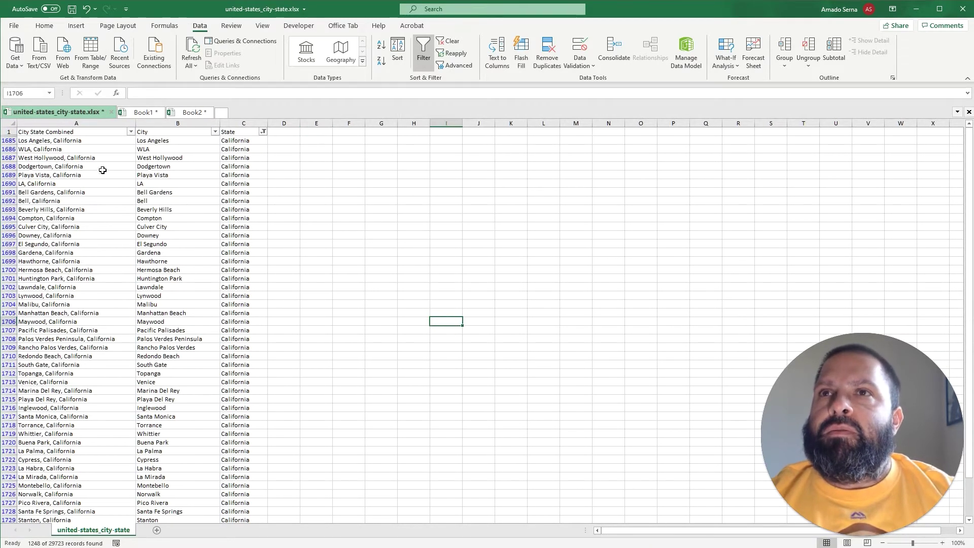
- Copy the 30 California city-state entries, starting at Los Angeles, into Book2 cell C2
click(84, 141)
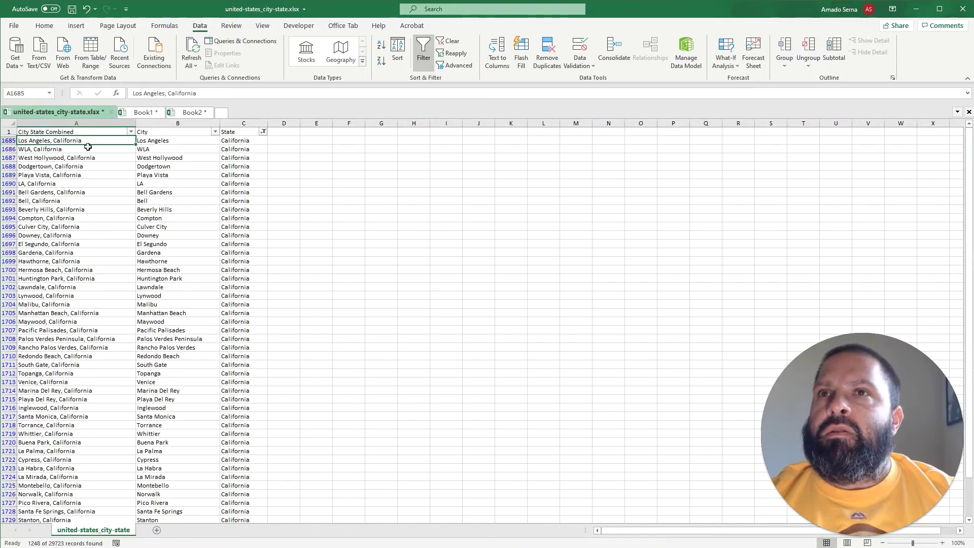
drag(417, 227, 385, 227)
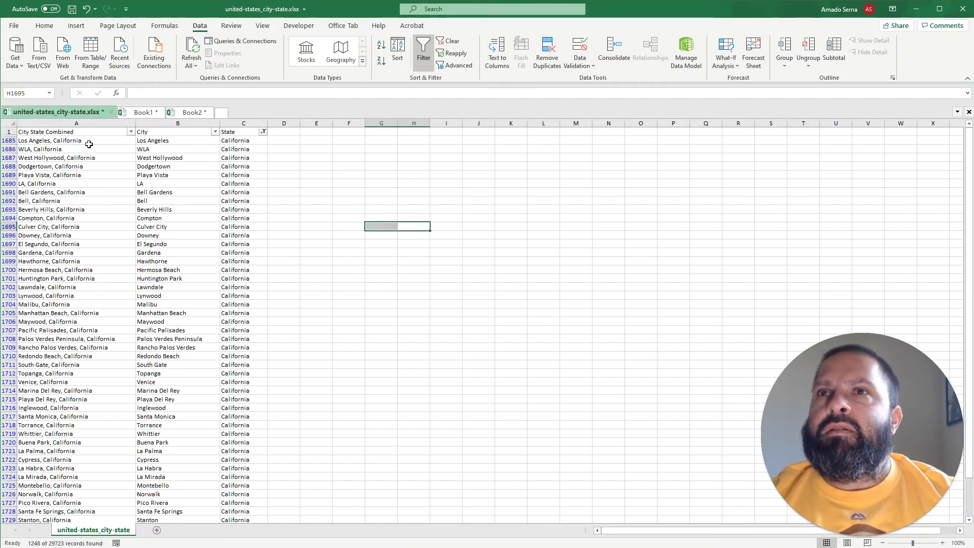
drag(89, 144, 46, 390)
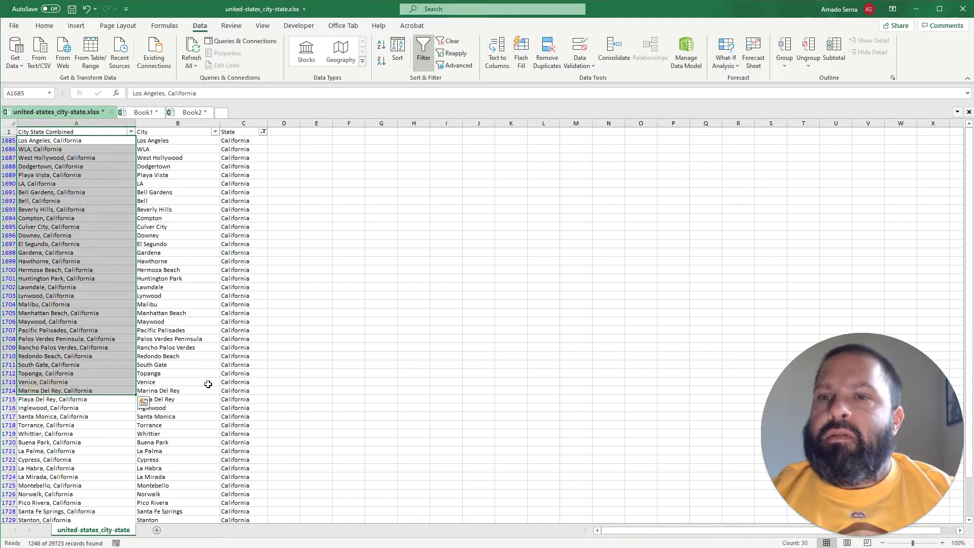
key(ctrl+c)
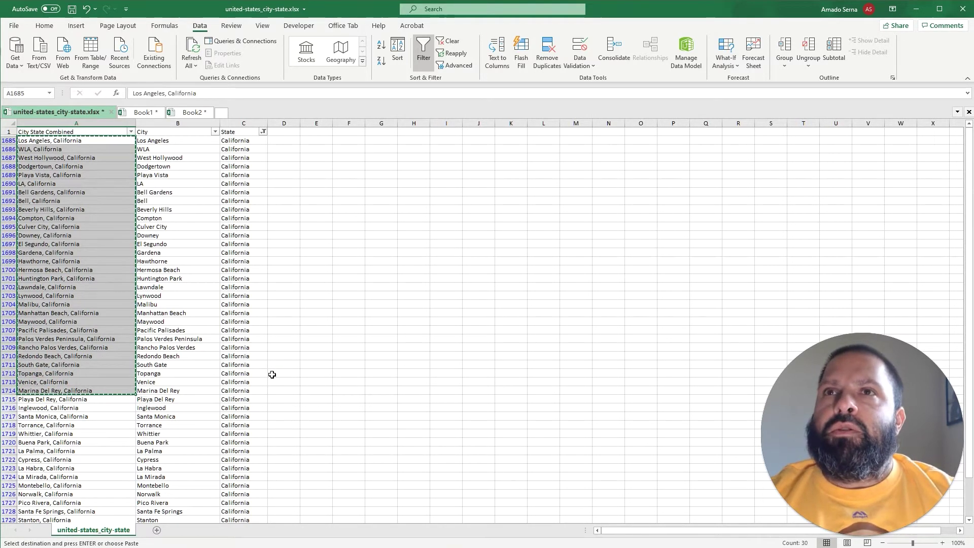
key(ctrl+Tab)
key(ctrl+Tab)
click(338, 259)
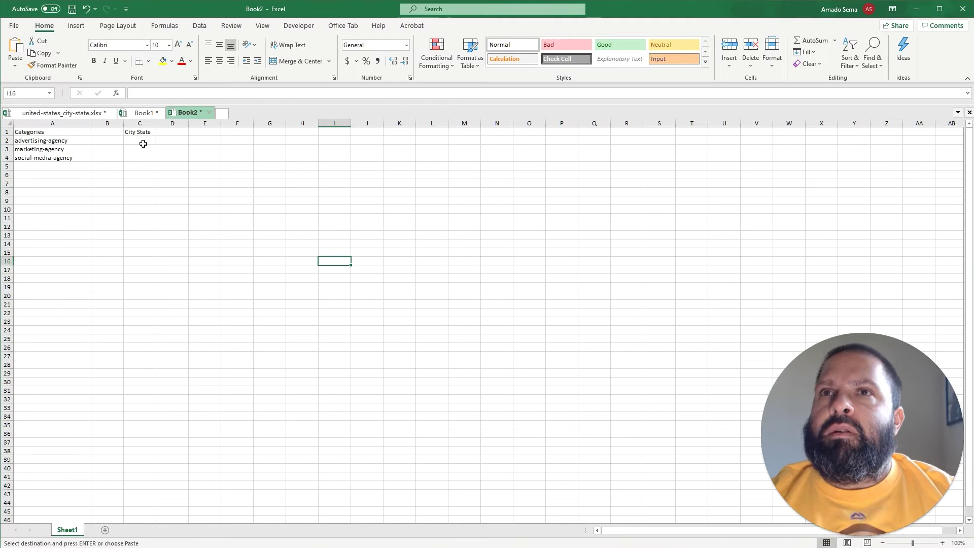
click(142, 143)
key(ctrl+v)
- Autofit column C to the longest city name
click(332, 227)
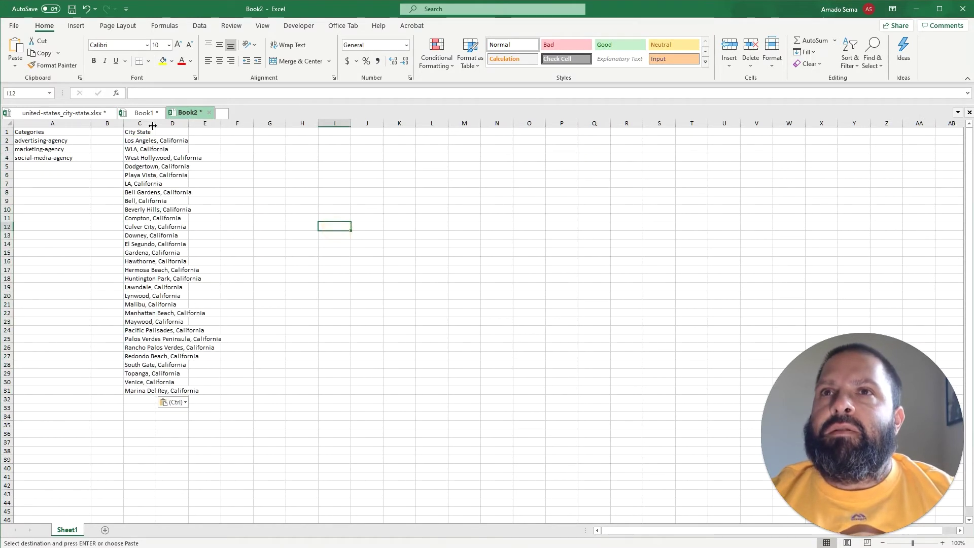
drag(156, 123, 219, 135)
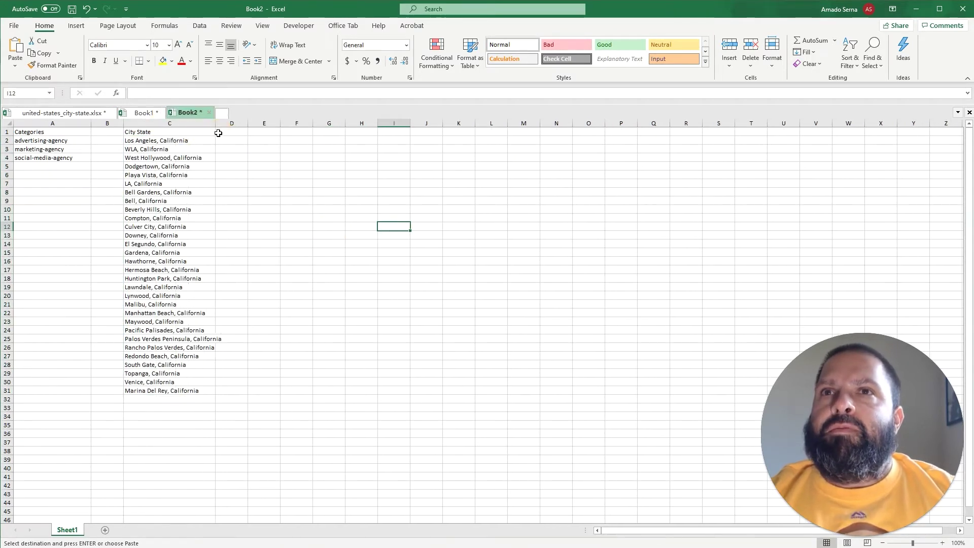
double_click(218, 123)
drag(160, 144, 145, 391)
click(381, 358)
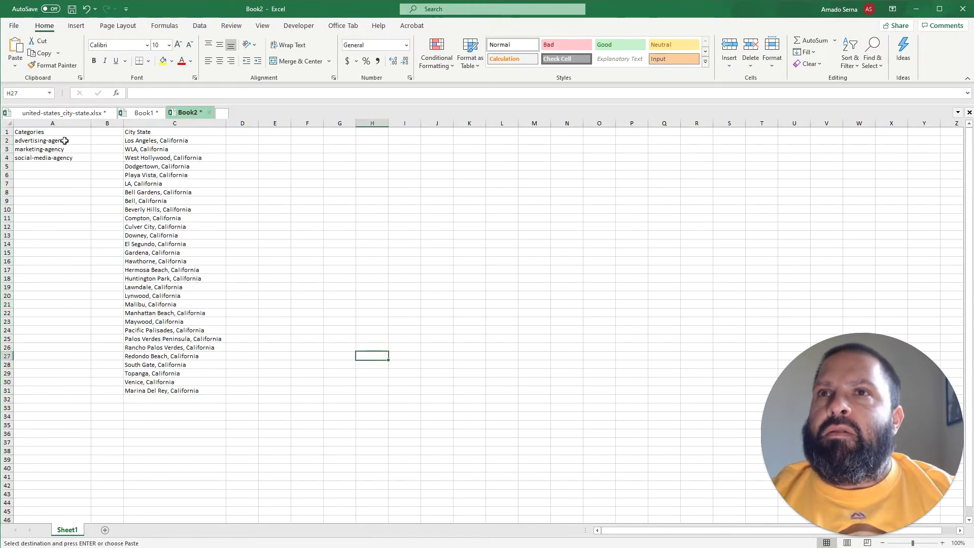
drag(66, 143, 66, 157)
key(ctrl+v)
- Create a table from the Categories list in A1:A4 with 'My table has headers' ticked
click(58, 225)
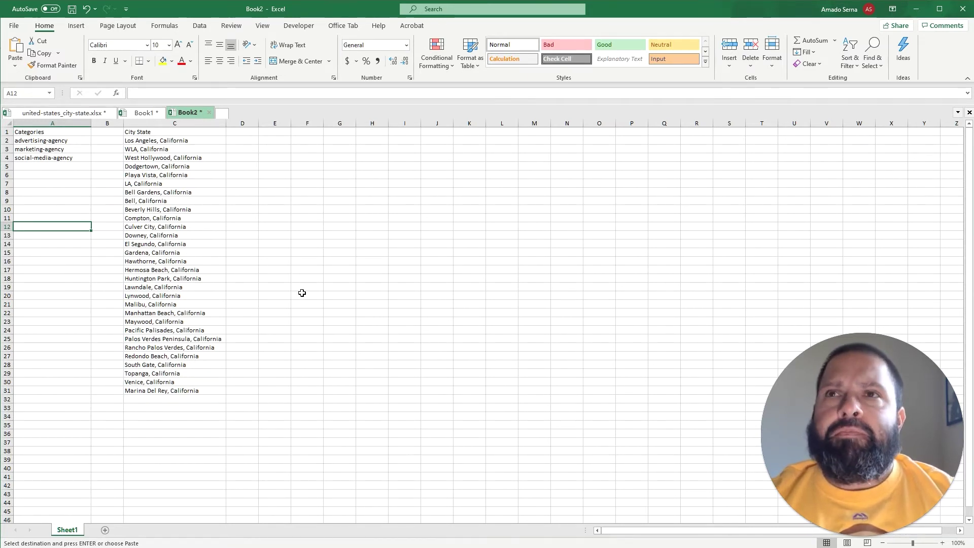
click(38, 131)
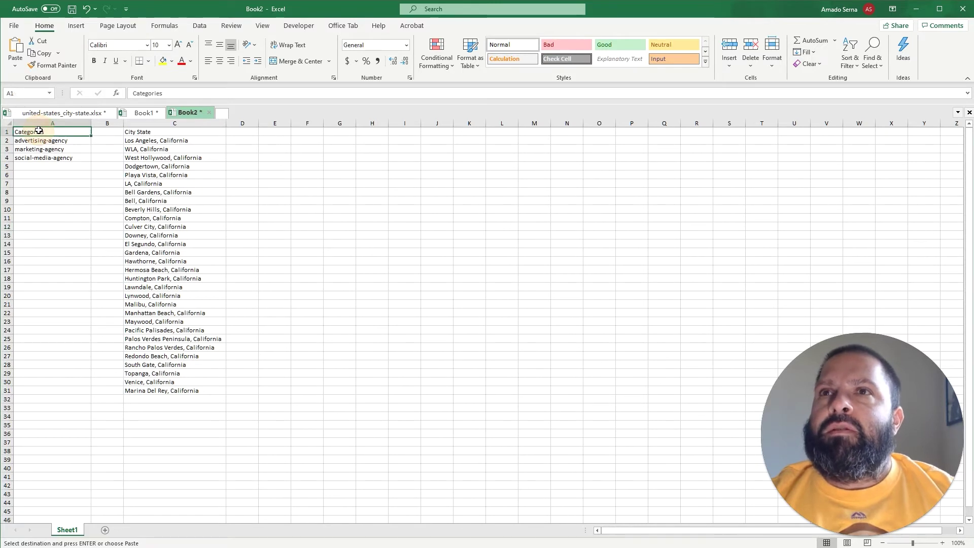
click(199, 25)
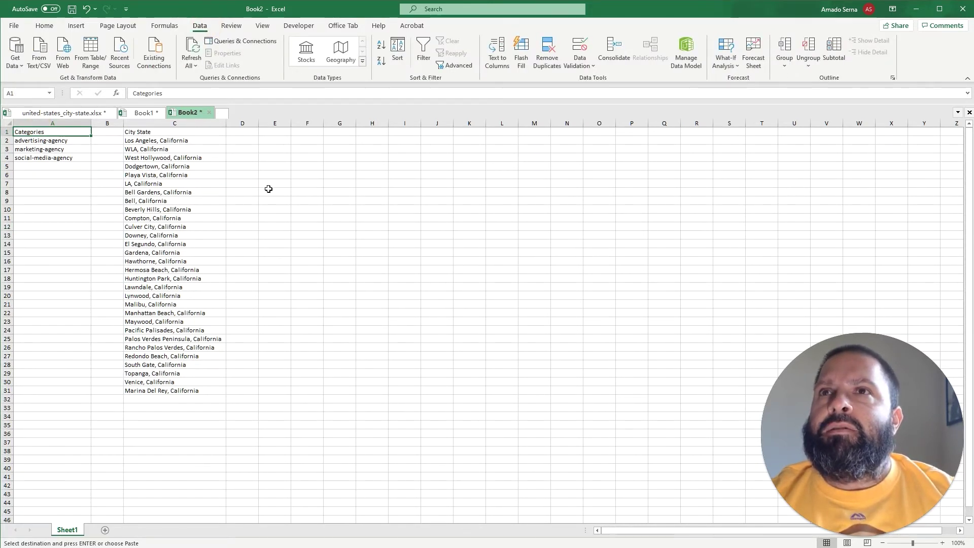
click(93, 59)
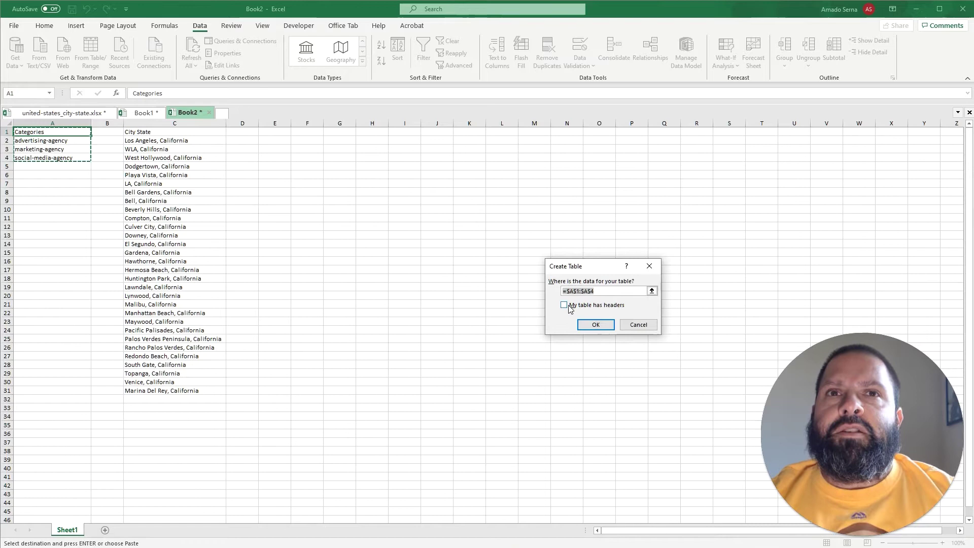
click(565, 305)
click(588, 324)
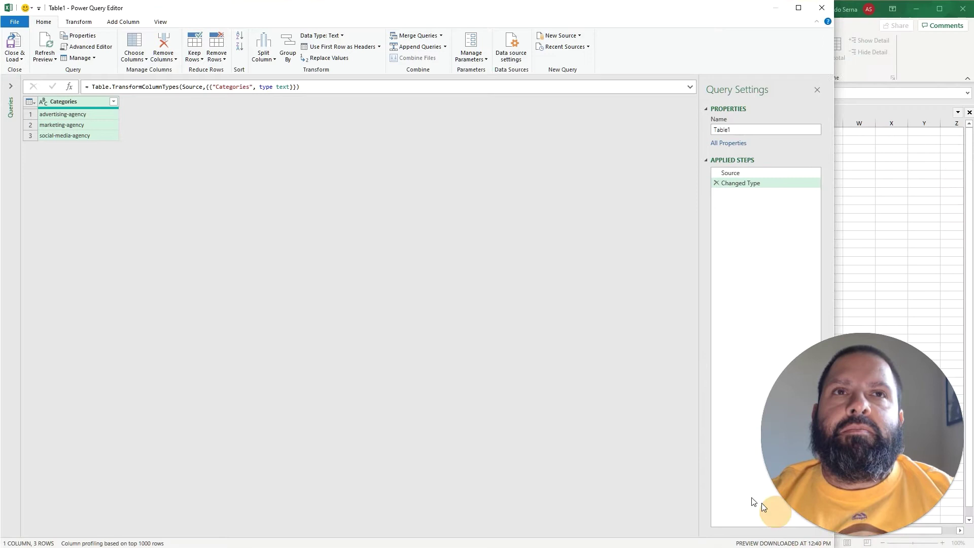
- Move the Power Query Editor window aside so the worksheet shows behind it
drag(492, 7, 525, 31)
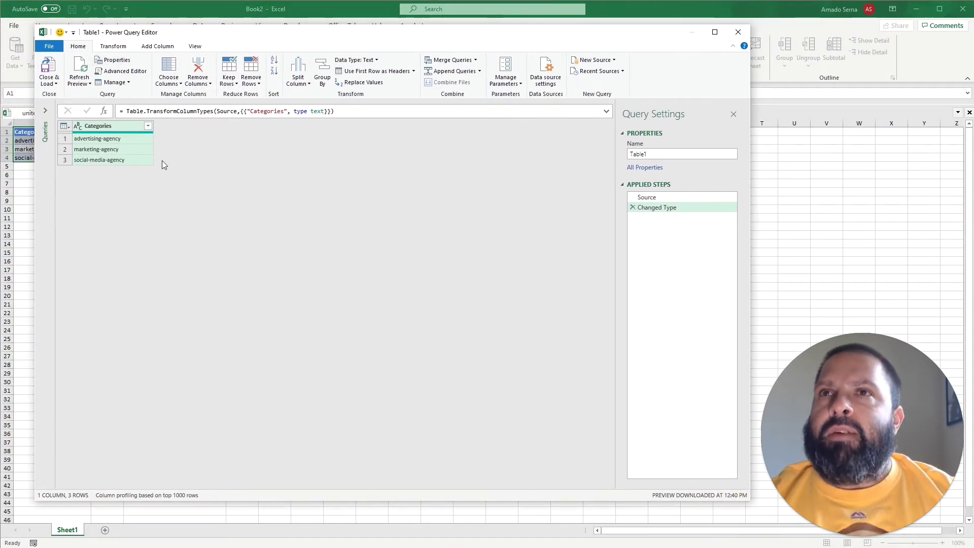
- Add a Custom column with the value 1 to the Categories query
click(158, 47)
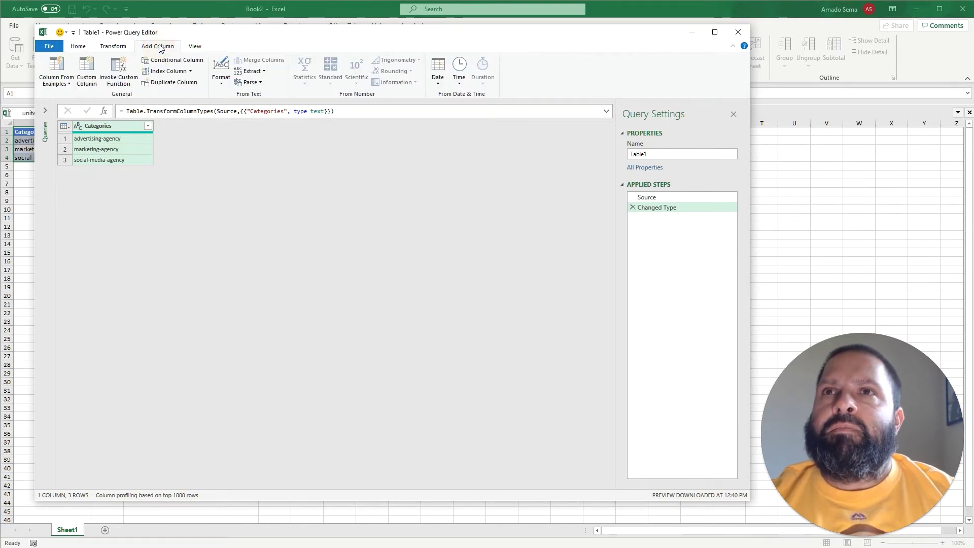
click(92, 71)
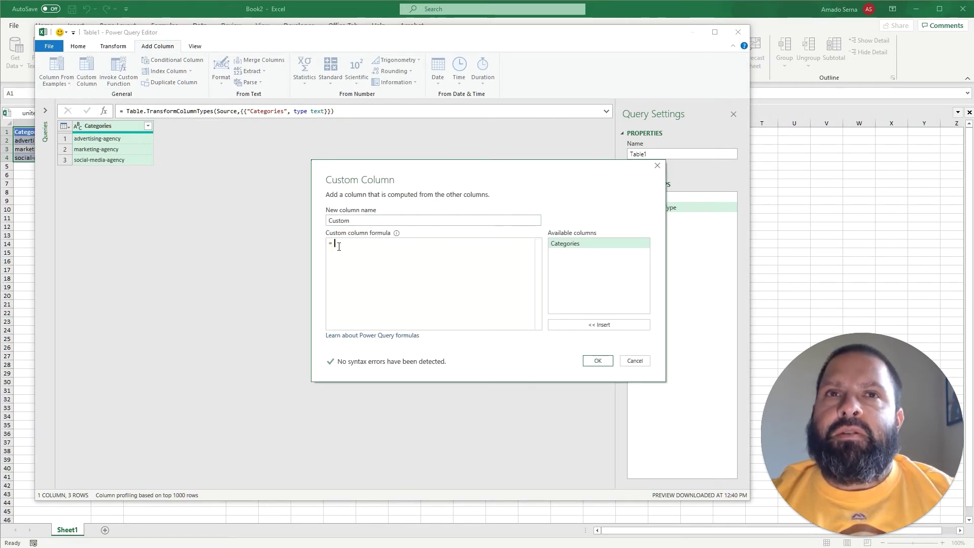
text(1)
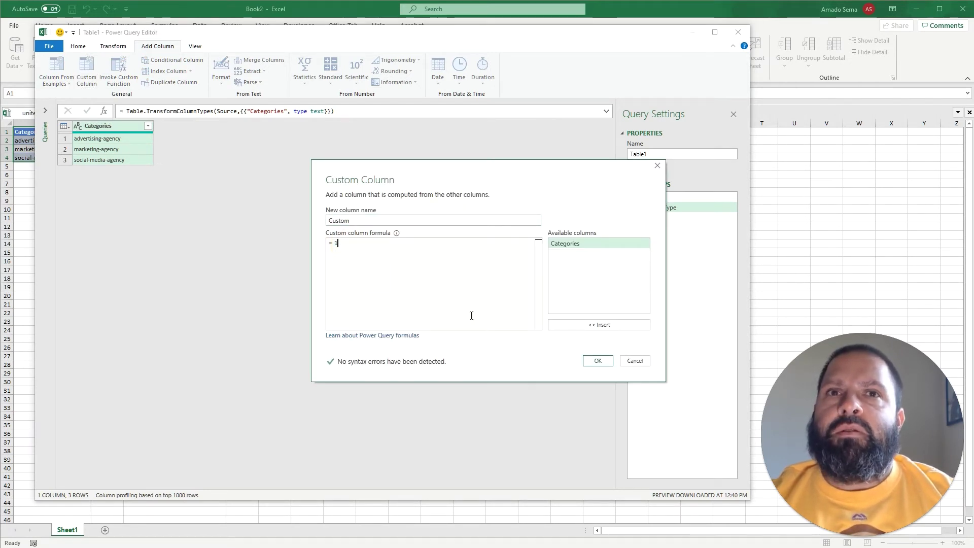
click(591, 363)
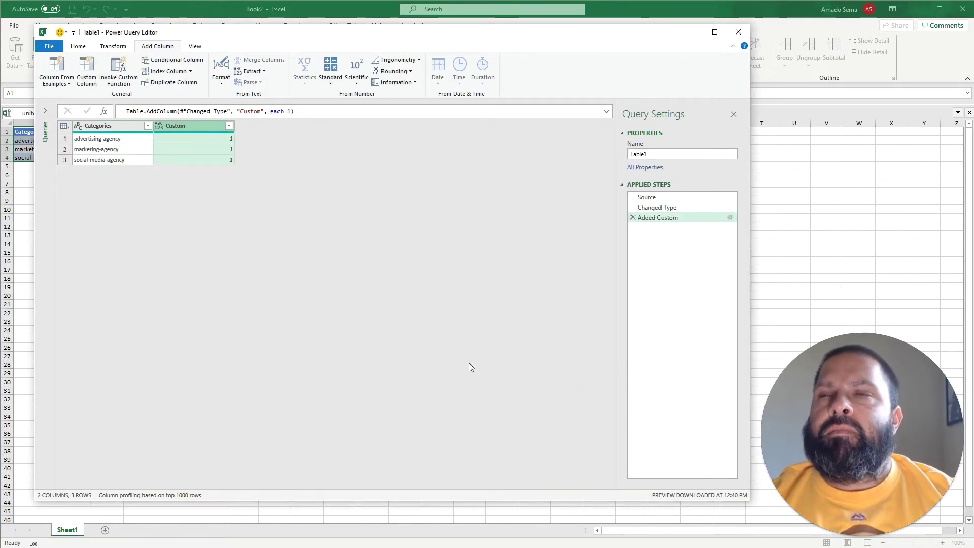
- Close & Load the query to the workbook as Only Create Connection
click(77, 48)
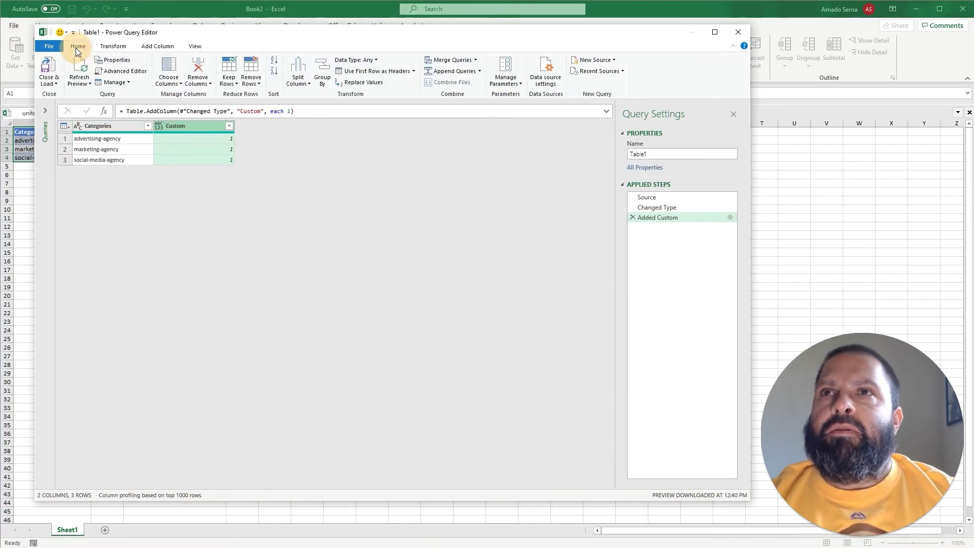
click(56, 84)
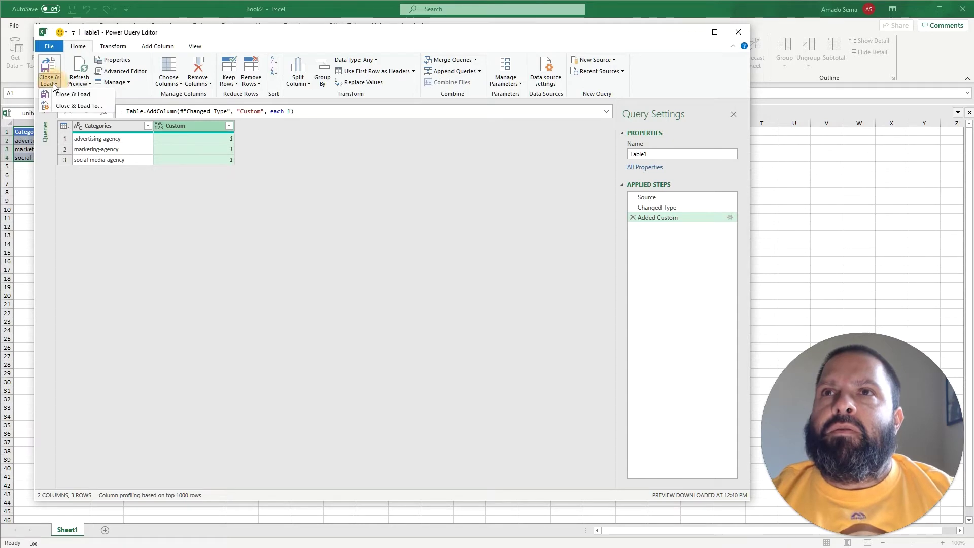
click(85, 107)
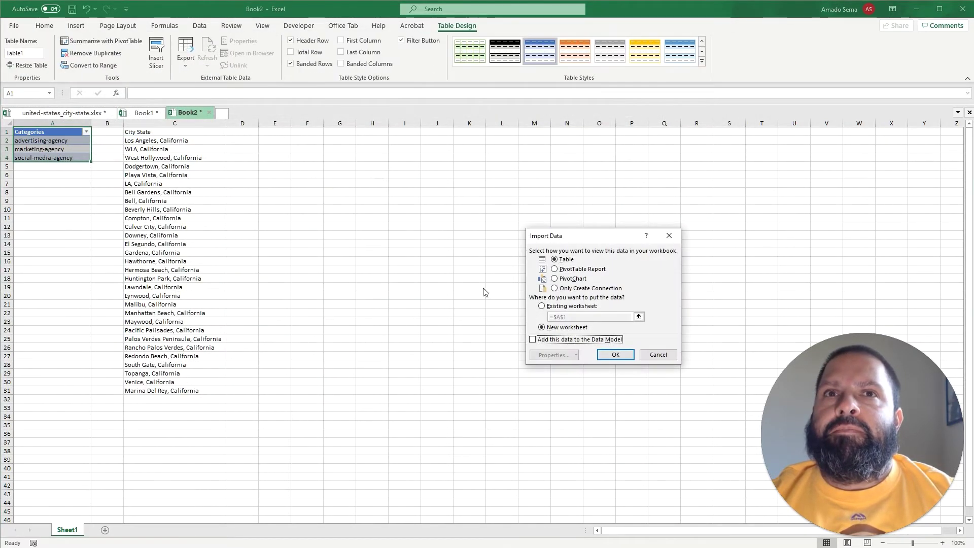
click(585, 290)
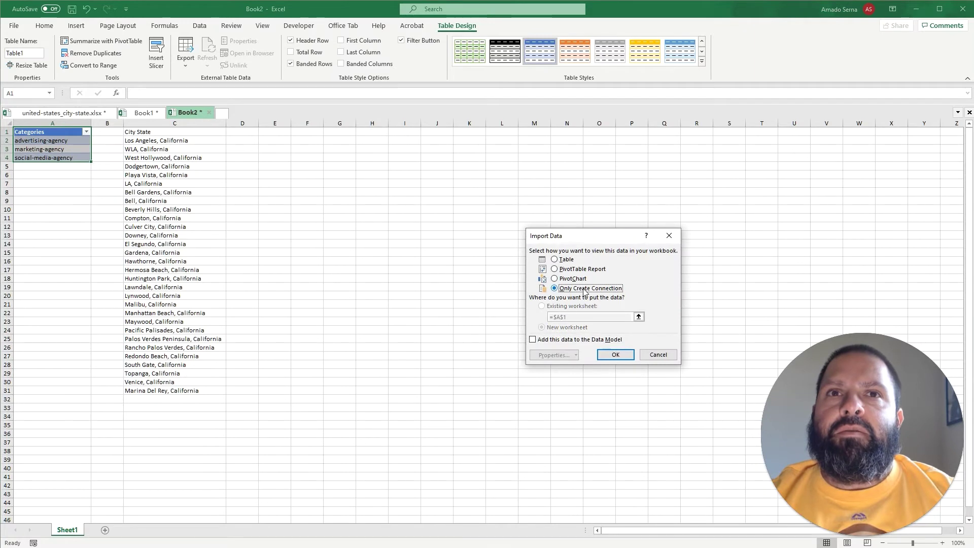
click(619, 355)
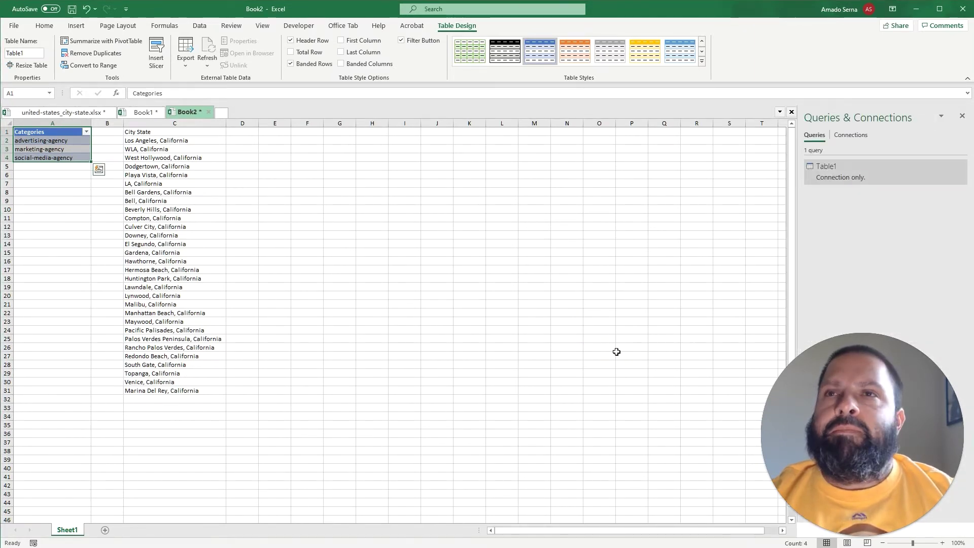
- Turn the City State list starting at C1 into a table with headers
click(153, 134)
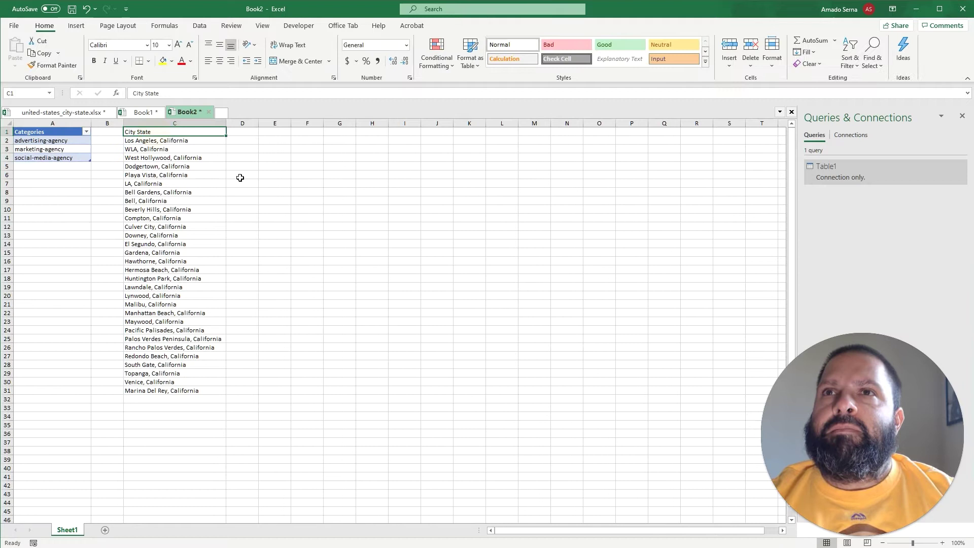
click(199, 25)
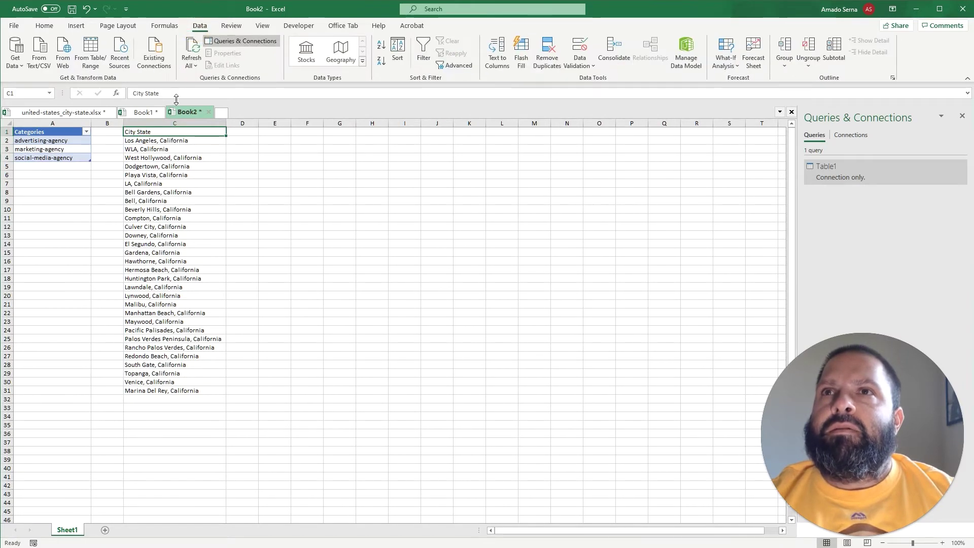
click(93, 67)
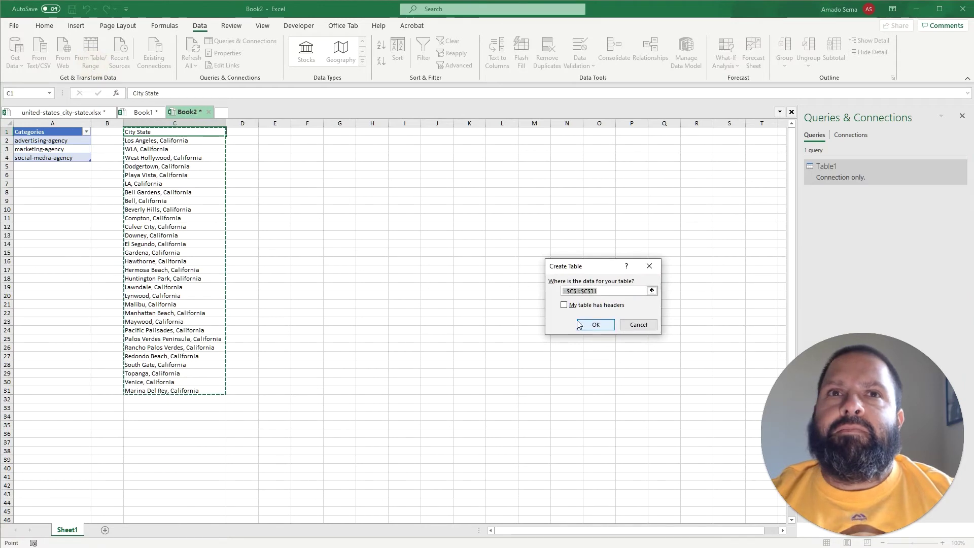
click(576, 305)
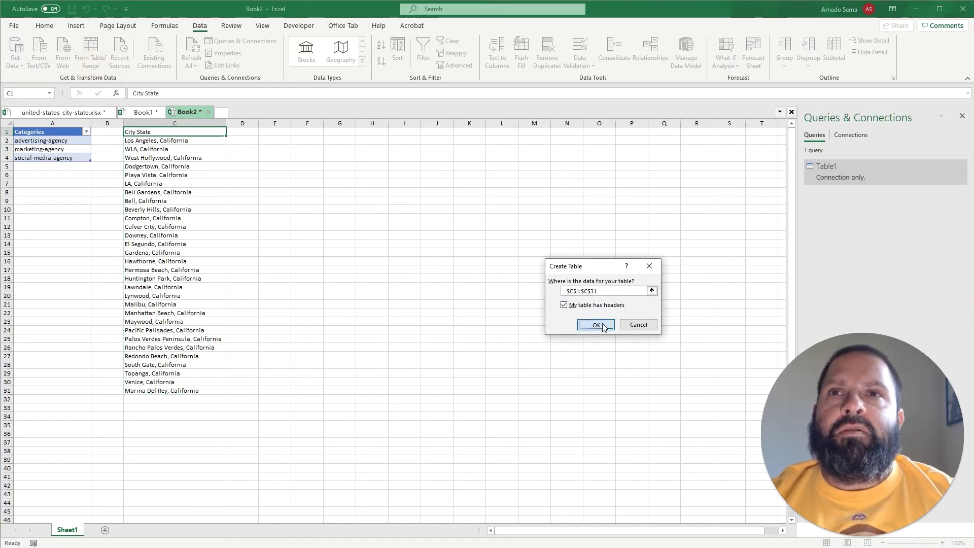
click(597, 324)
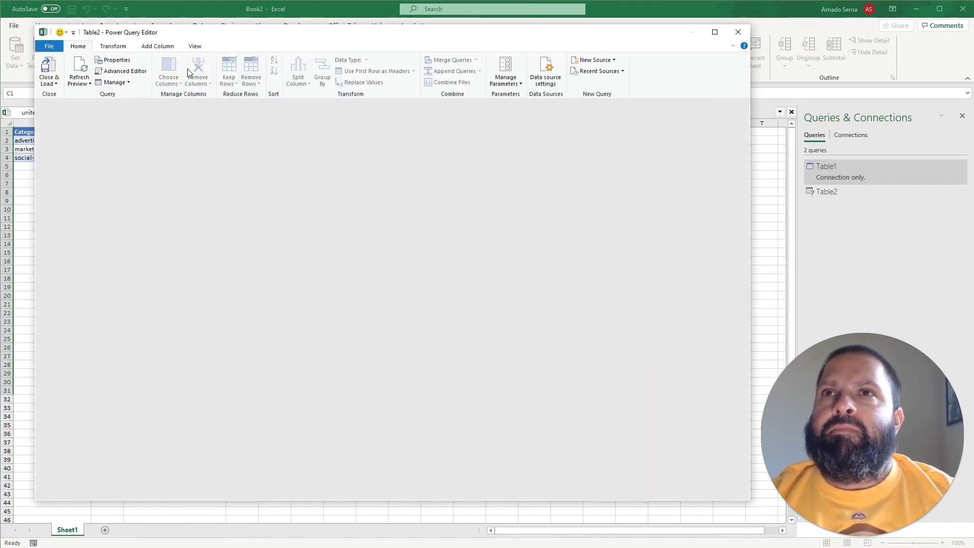
- Add a Custom column with the value 1 to Table2
click(161, 47)
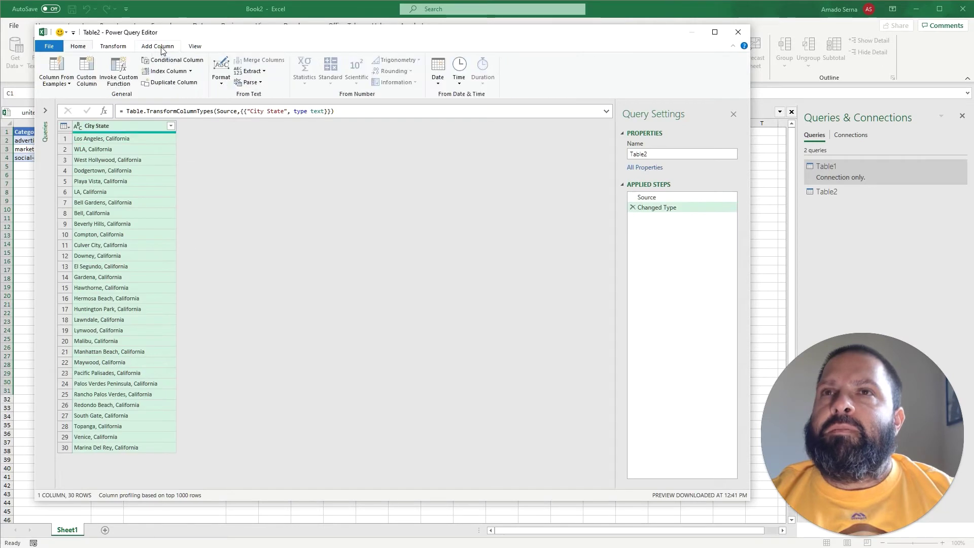
click(92, 83)
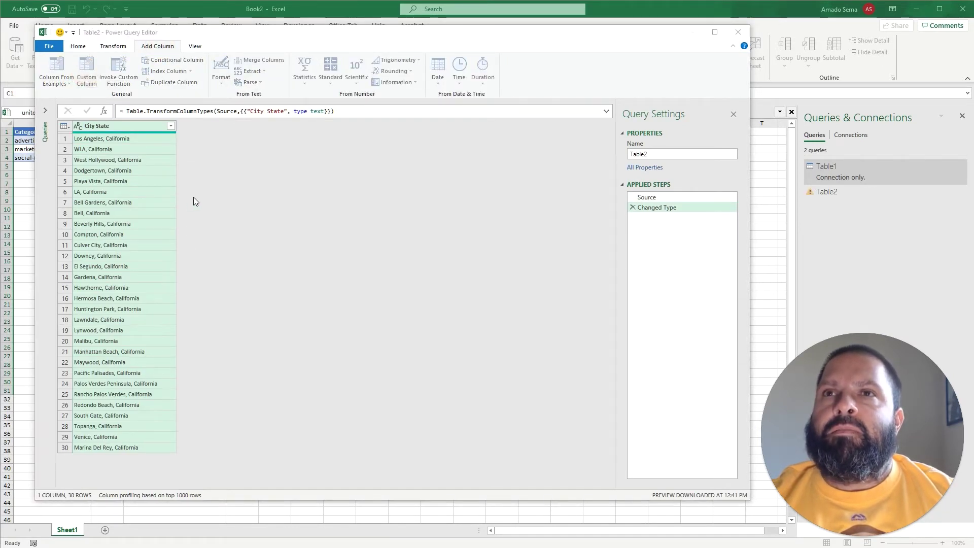
click(352, 240)
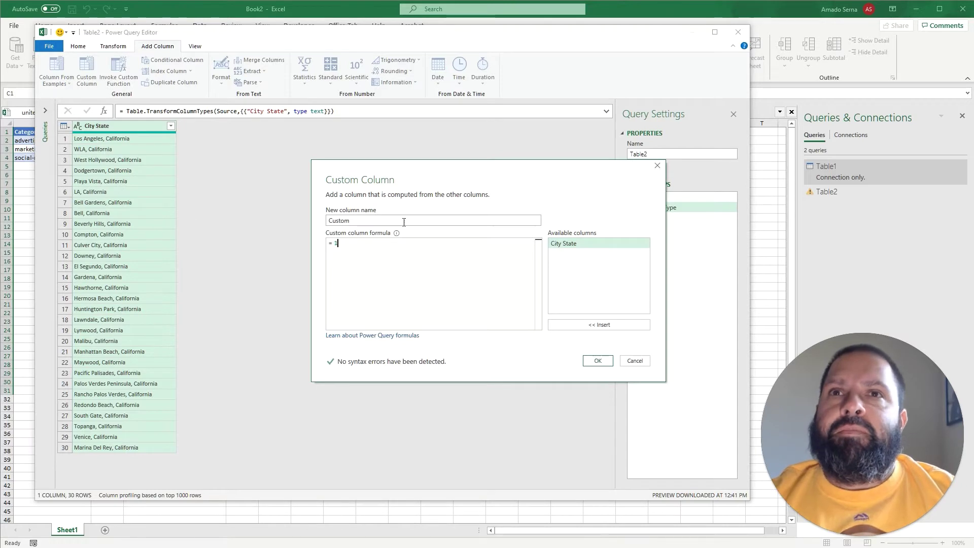
click(598, 360)
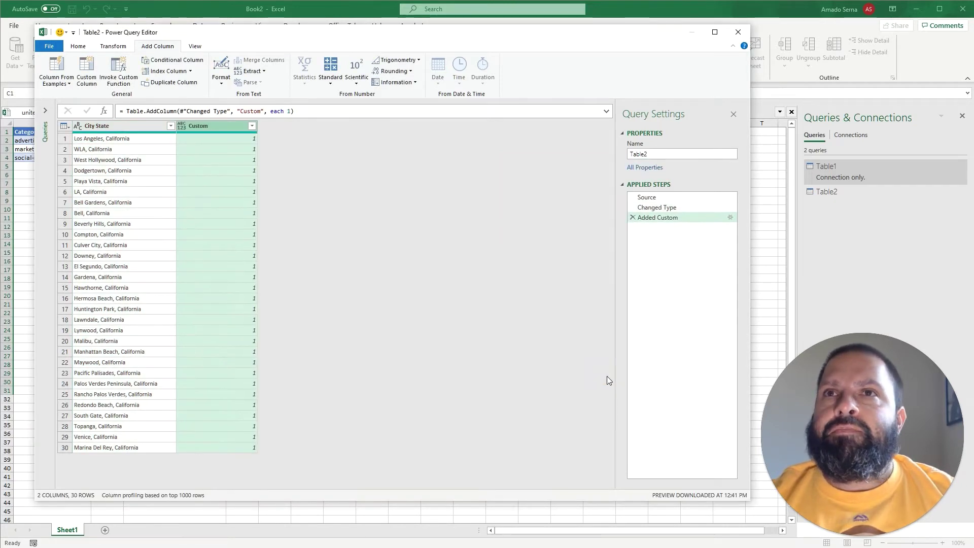
- Close & Load Table2 as a connection-only query
click(78, 47)
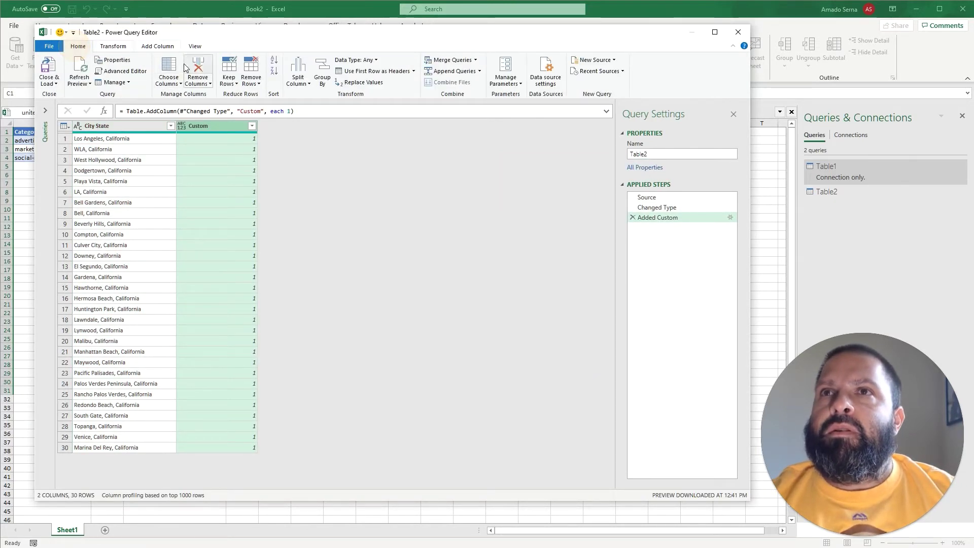
click(55, 83)
click(66, 95)
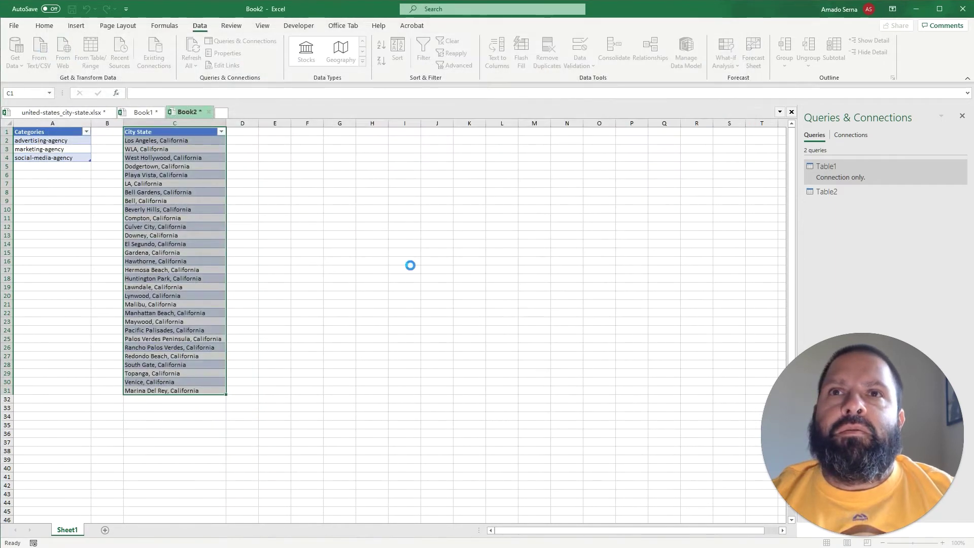
click(579, 289)
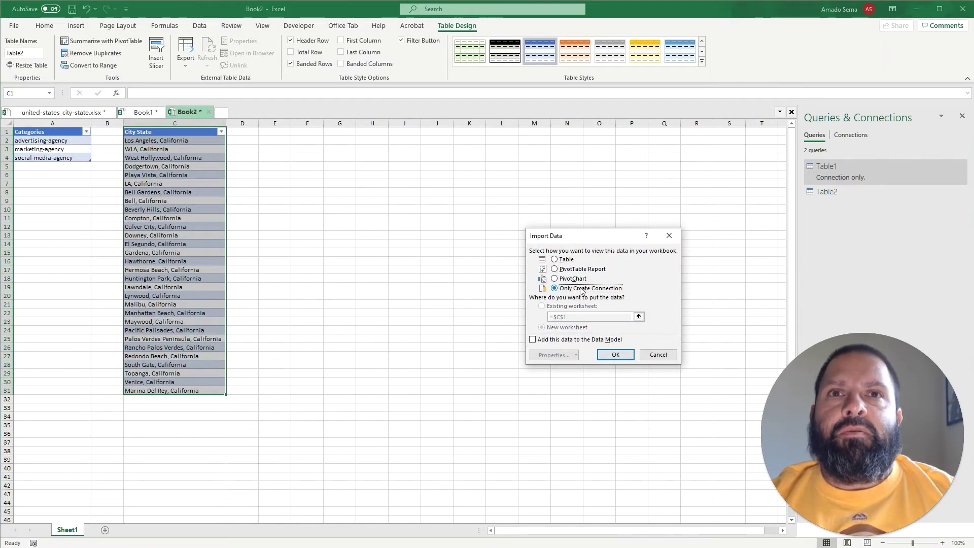
click(613, 354)
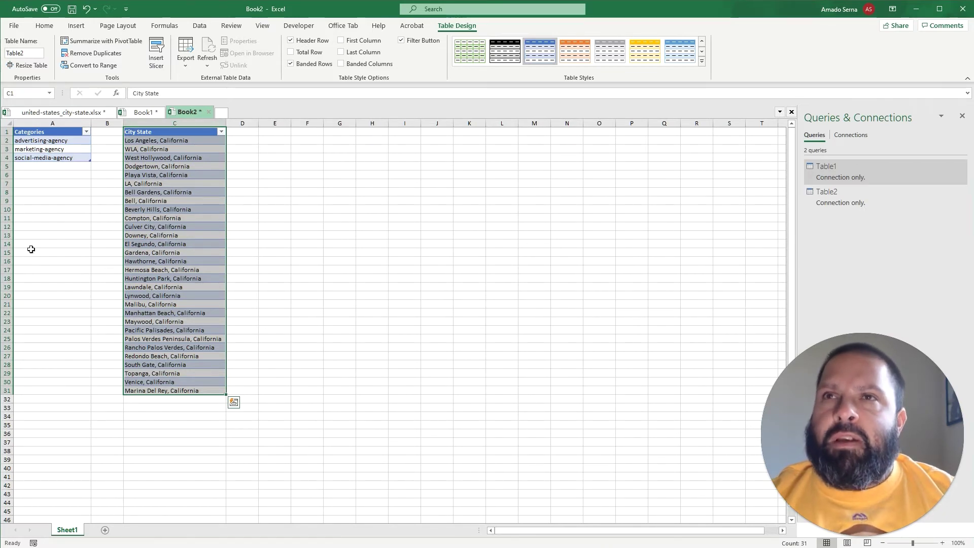
click(318, 213)
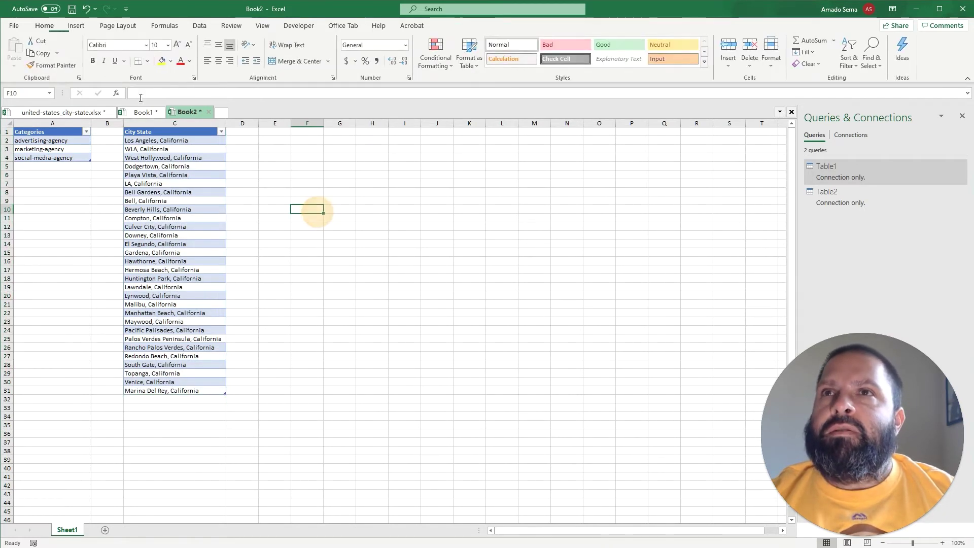
- Start a Merge Queries with Table1 as the first table and Table2 as the second
click(200, 25)
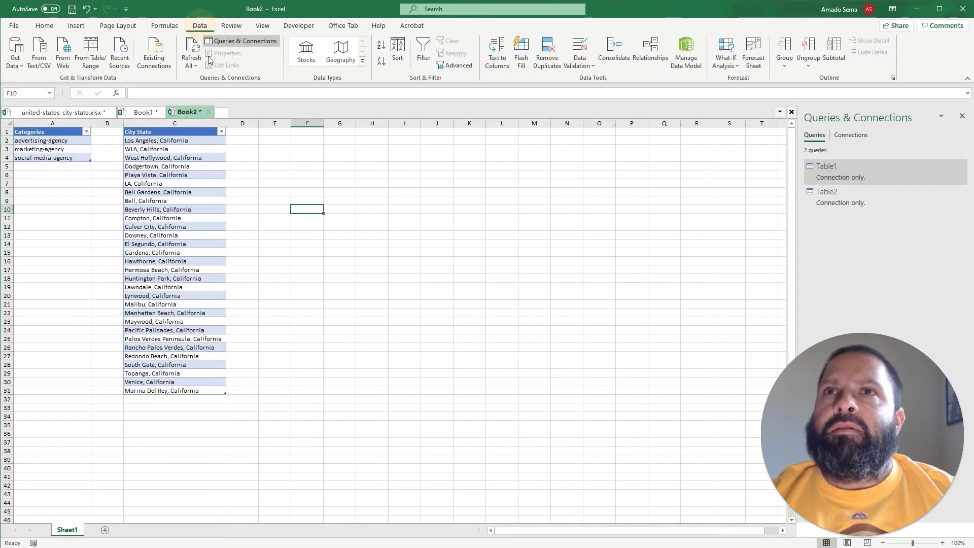
click(15, 64)
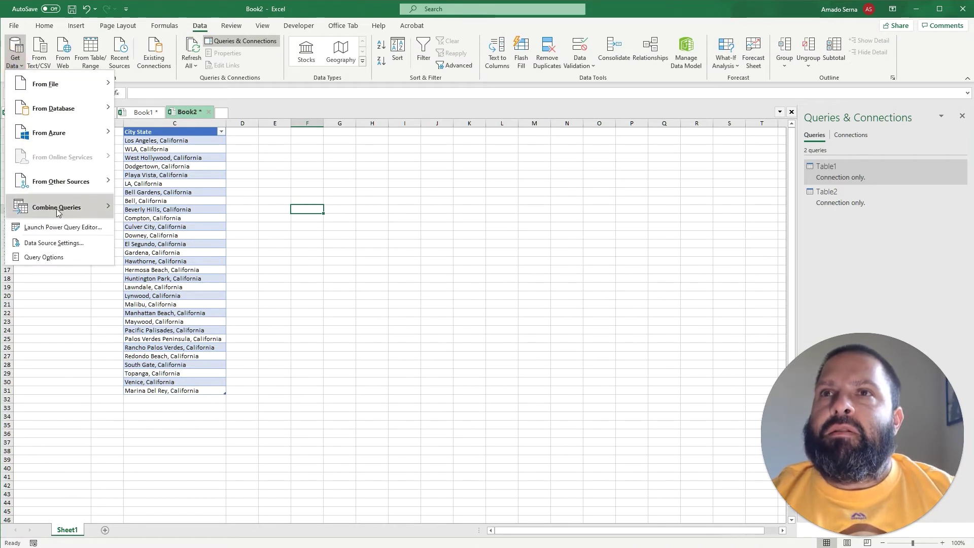
mouse_move(61, 212)
click(150, 209)
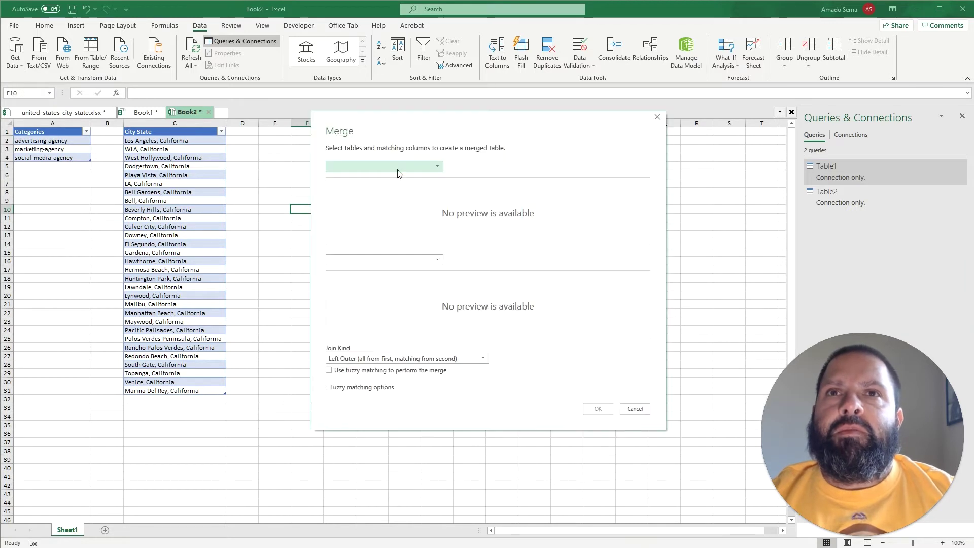
click(398, 174)
click(345, 176)
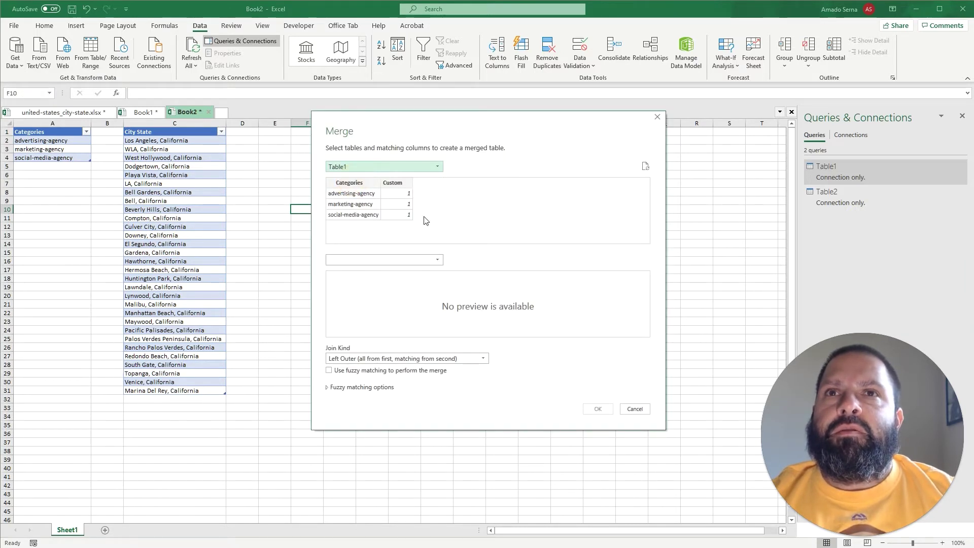
click(373, 259)
click(349, 281)
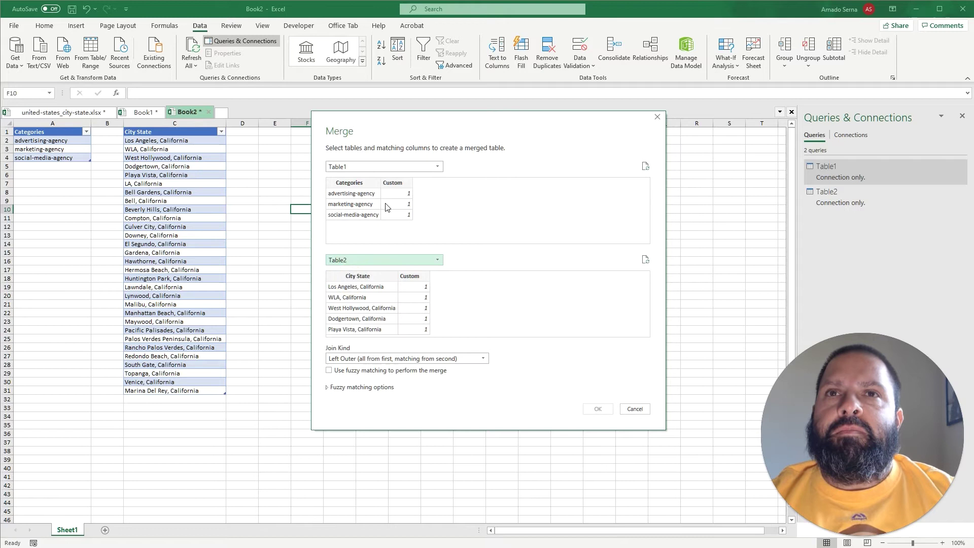
- Match both tables on their Custom columns using a Full Outer join
click(393, 184)
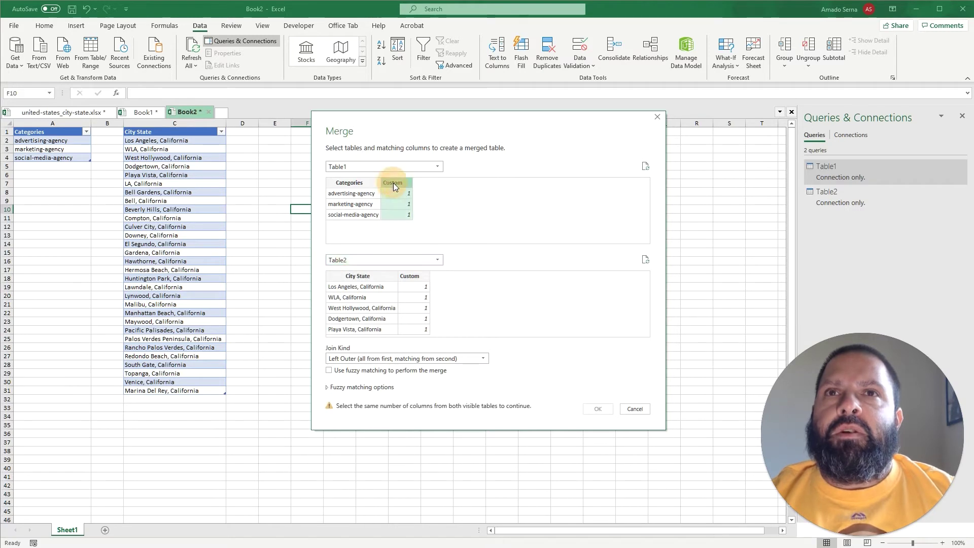
click(417, 279)
click(357, 360)
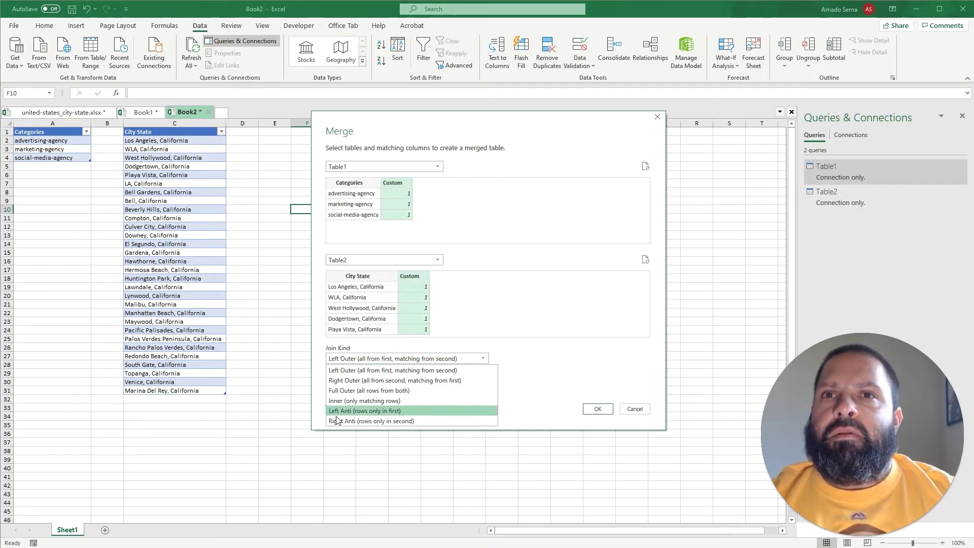
click(349, 391)
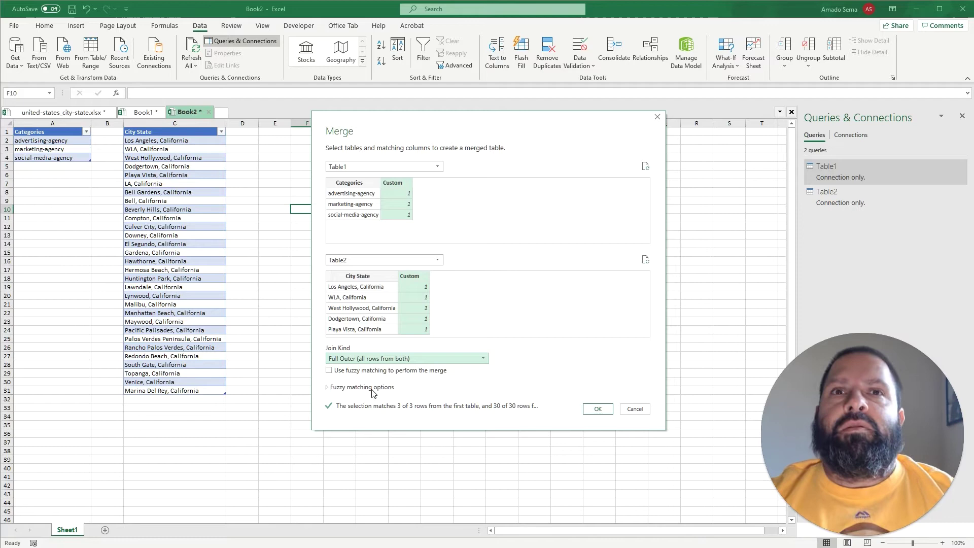
click(597, 409)
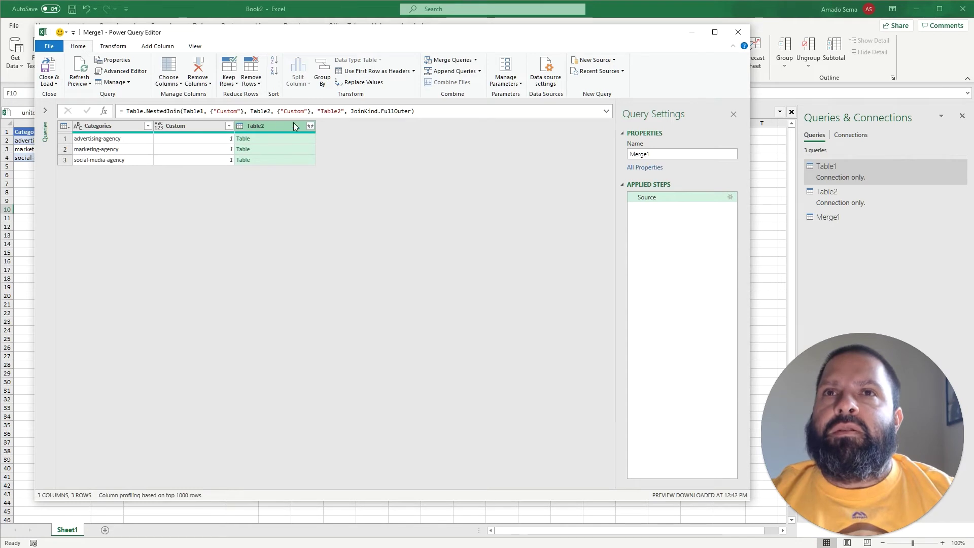
- Expand Table2 into City State, remove Custom and Table2.Custom, and load Merge1 to a new sheet
click(310, 127)
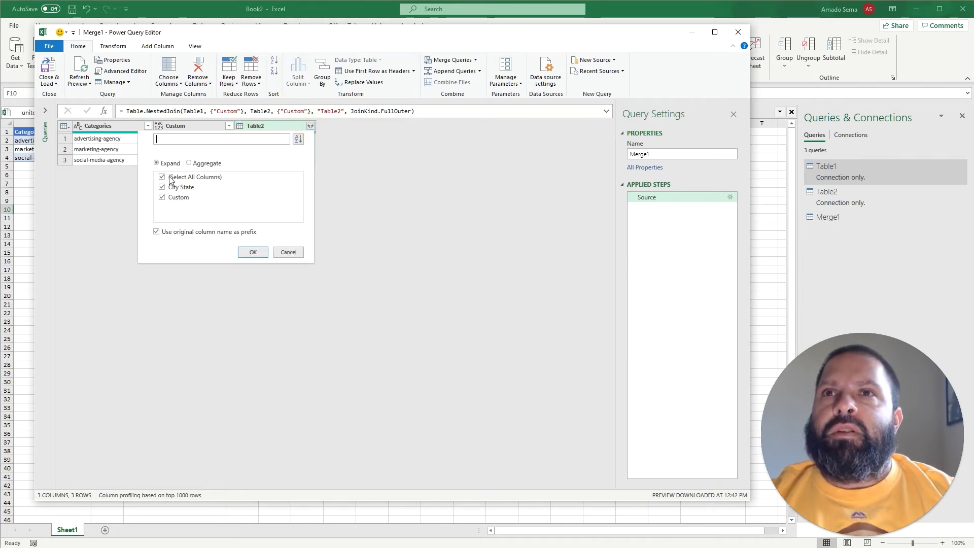
click(253, 253)
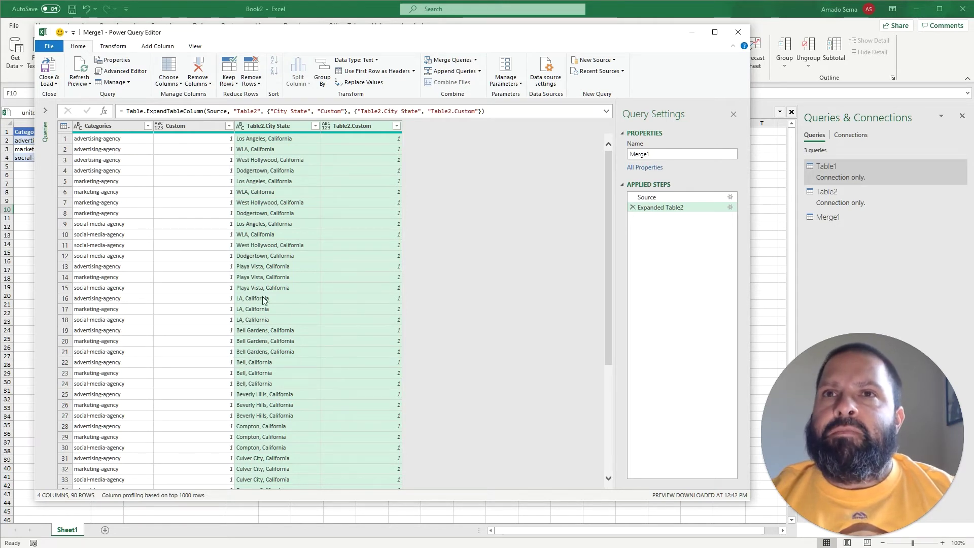
click(194, 127)
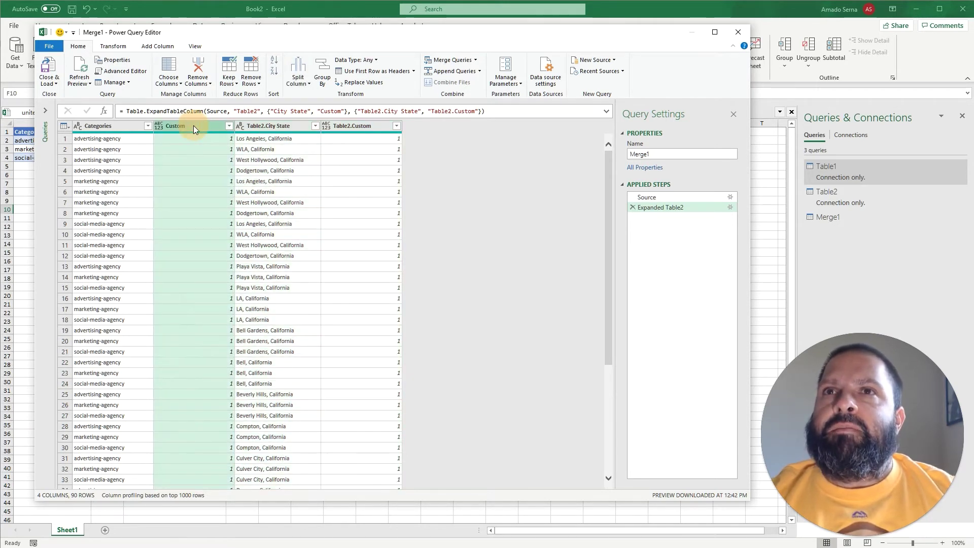
ctrl+click(361, 128)
right_click(362, 128)
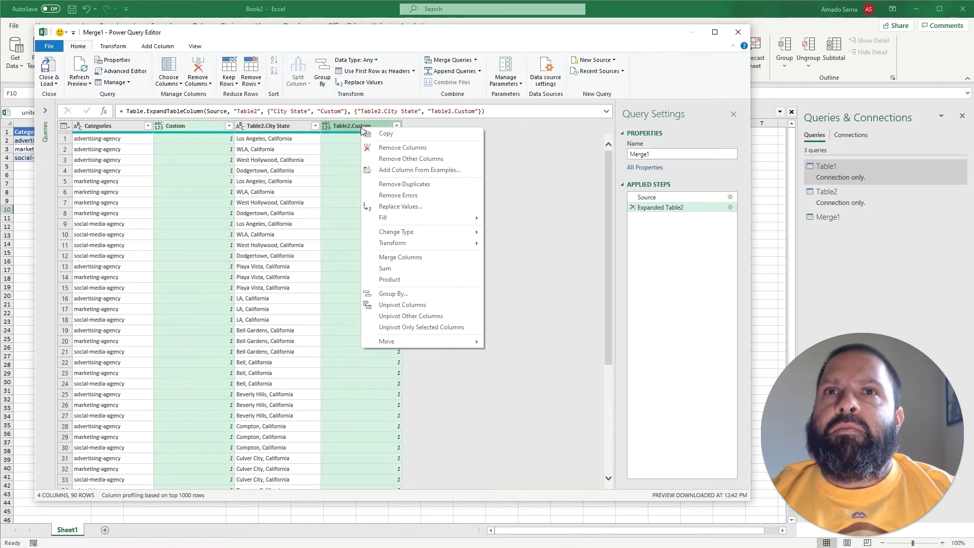
click(402, 147)
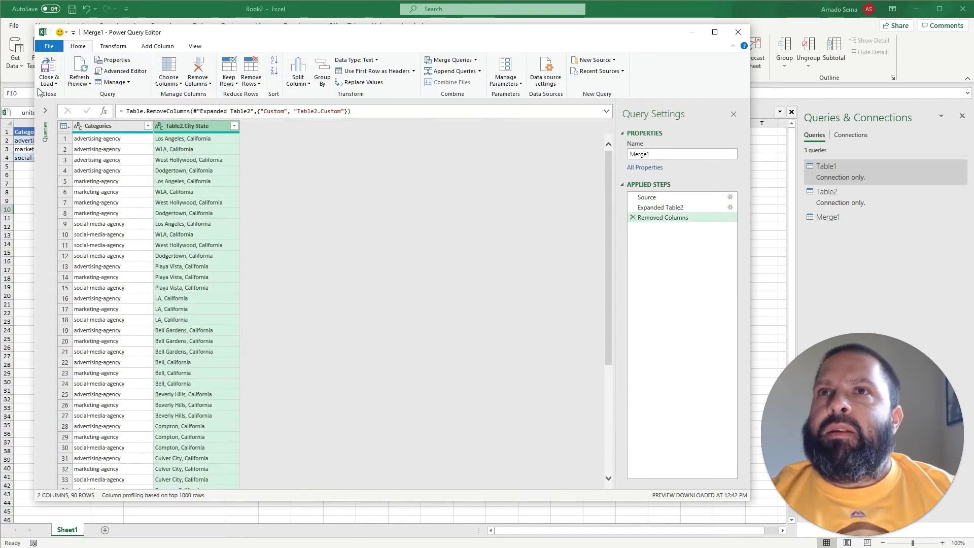
click(49, 82)
click(76, 98)
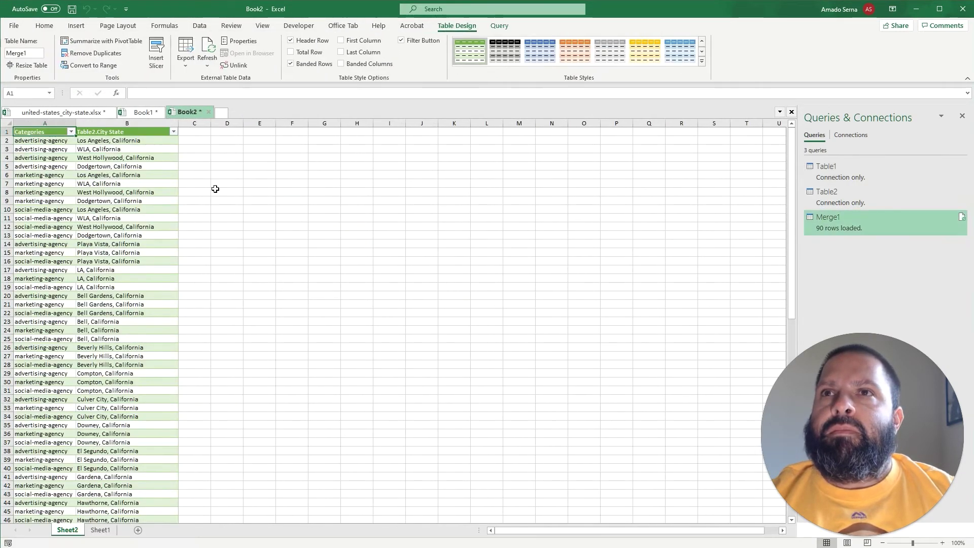
- Copy the category and city columns of the Merge1 table
key(ctrl+Down)
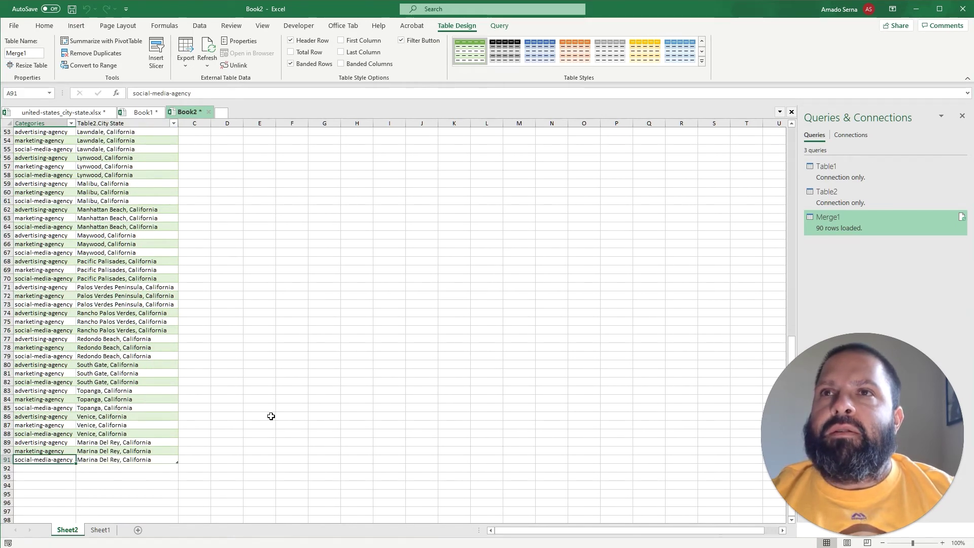
scroll(263, 413, up, 17)
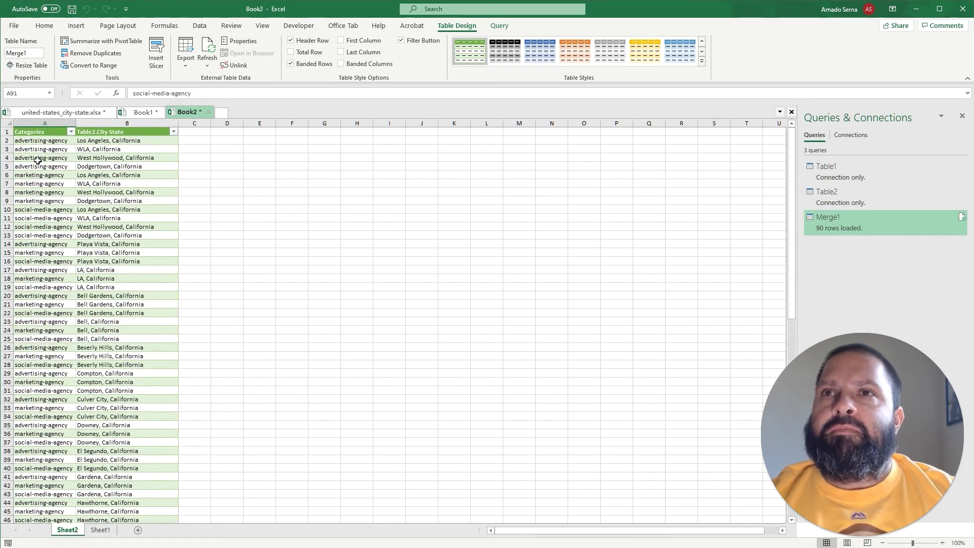
click(226, 200)
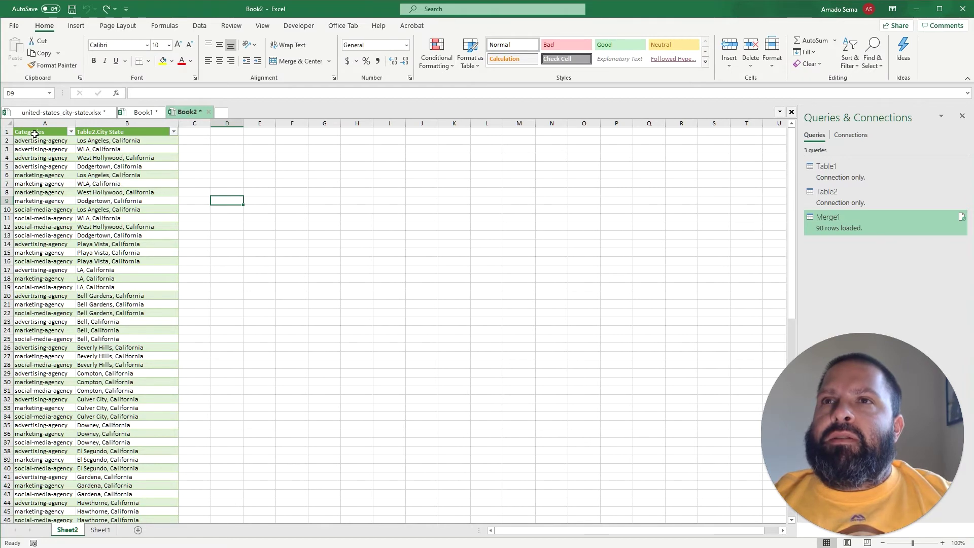
drag(35, 133, 110, 134)
scroll(114, 144, down, 14)
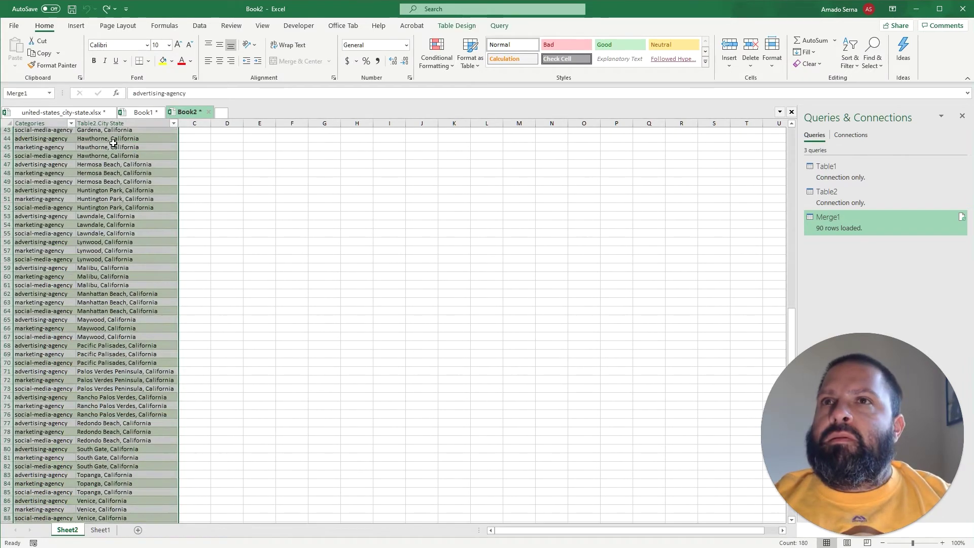
scroll(112, 153, down, 1)
key(ctrl+c)
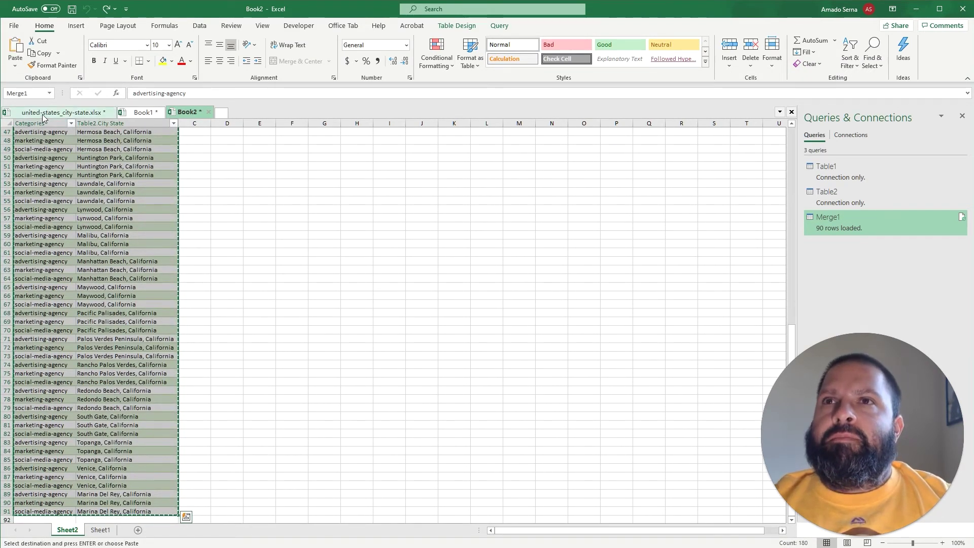
- Paste the 90 category/city rows as plain values starting at D2
scroll(274, 202, up, 15)
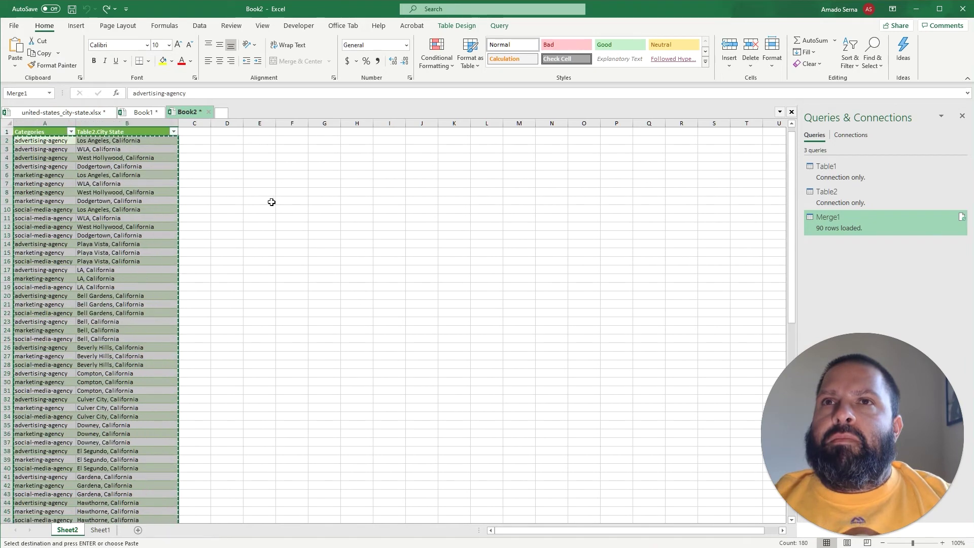
click(220, 141)
right_click(224, 142)
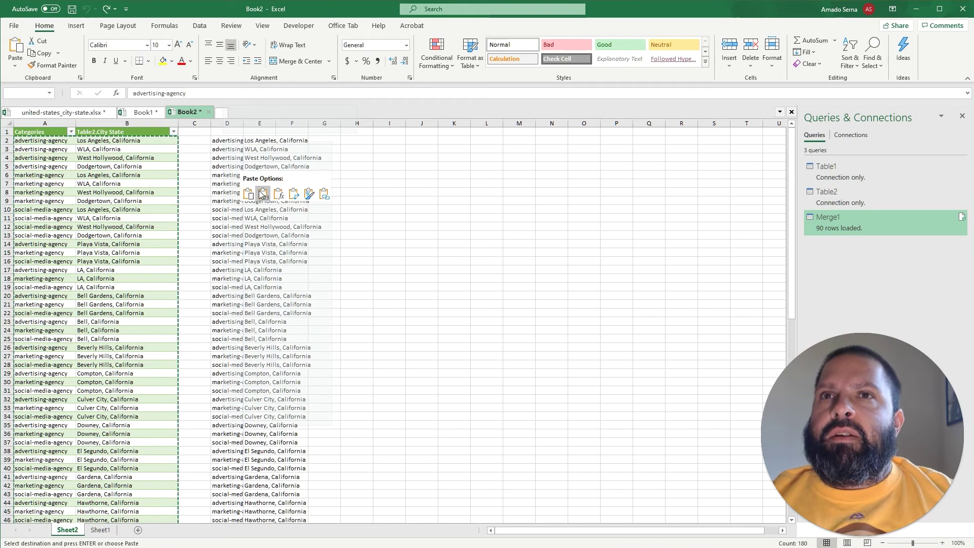
click(219, 144)
right_click(222, 144)
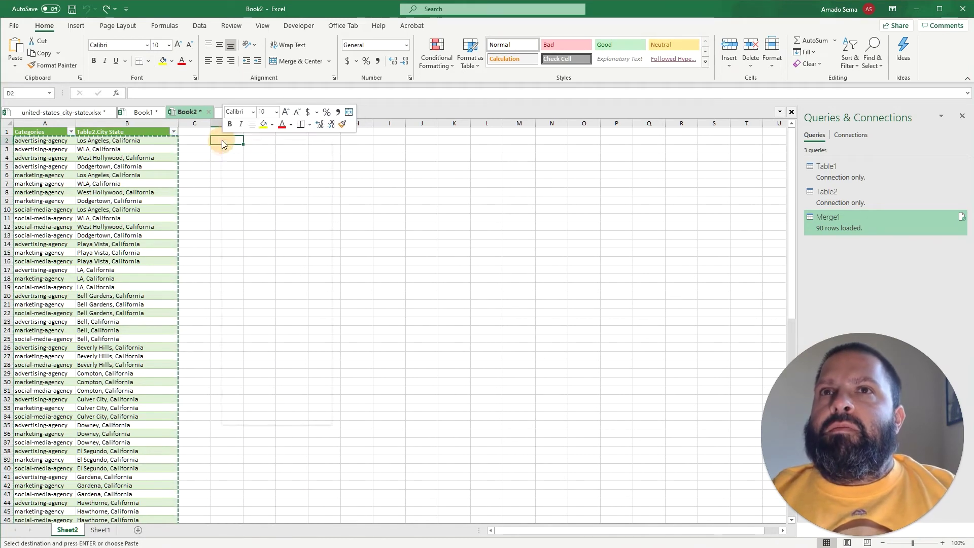
click(262, 192)
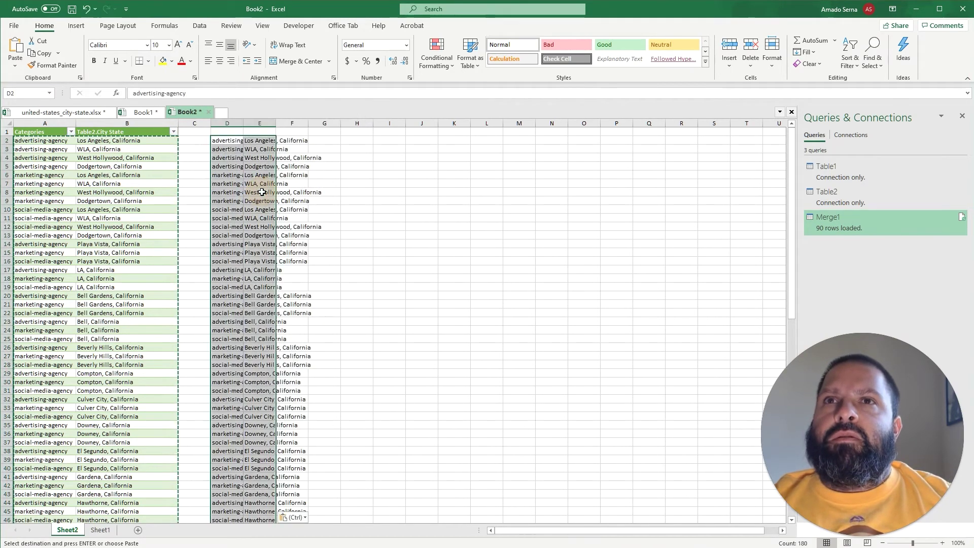
- Autofit columns D and E and widen column F considerably
click(454, 209)
double_click(243, 123)
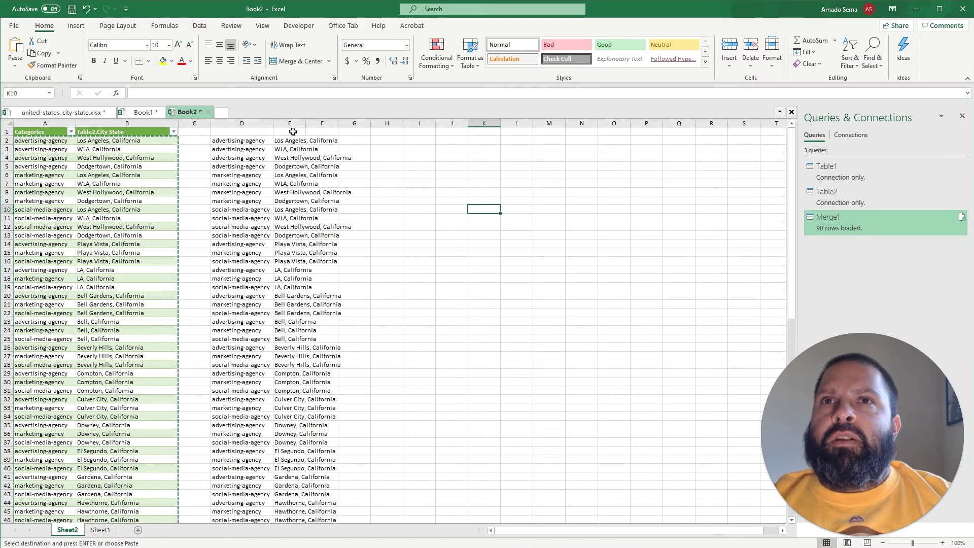
double_click(306, 123)
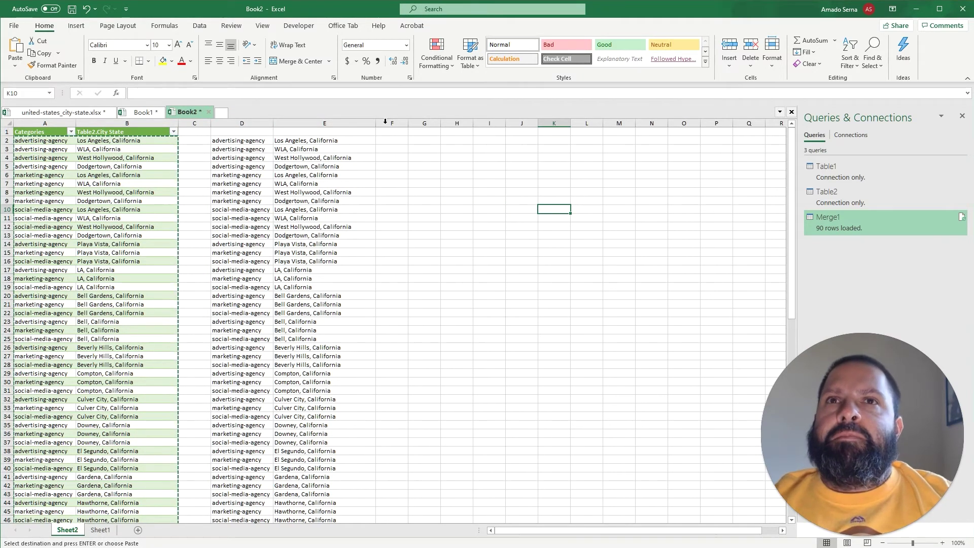
drag(408, 124, 561, 123)
click(423, 209)
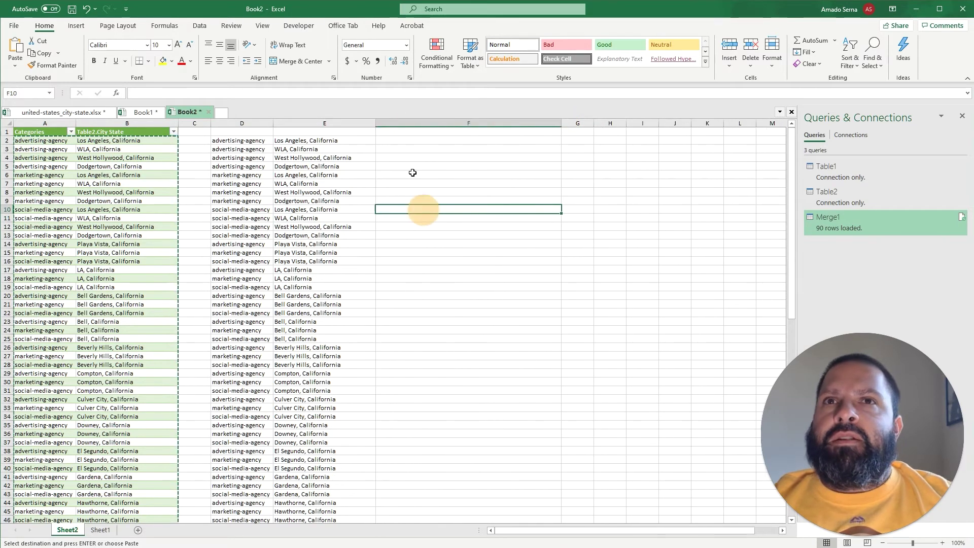
- Type site:facebook.com/ into cell F1, then bring Chrome to the front
click(398, 133)
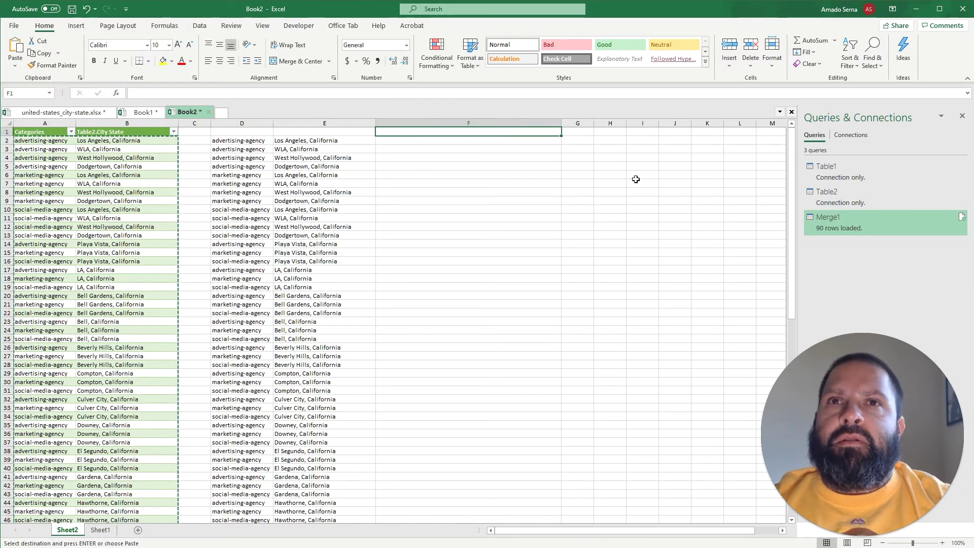
text(site:)
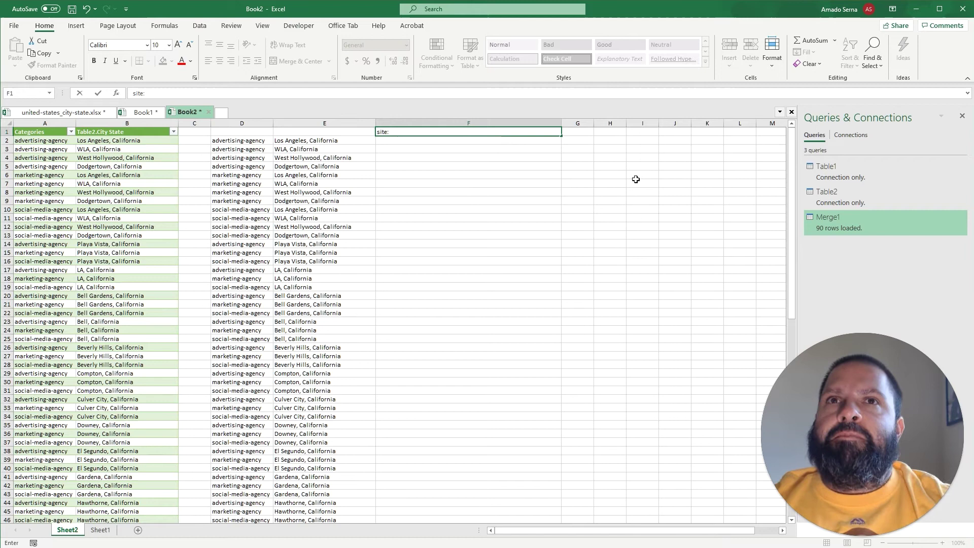
text(facebook.com/)
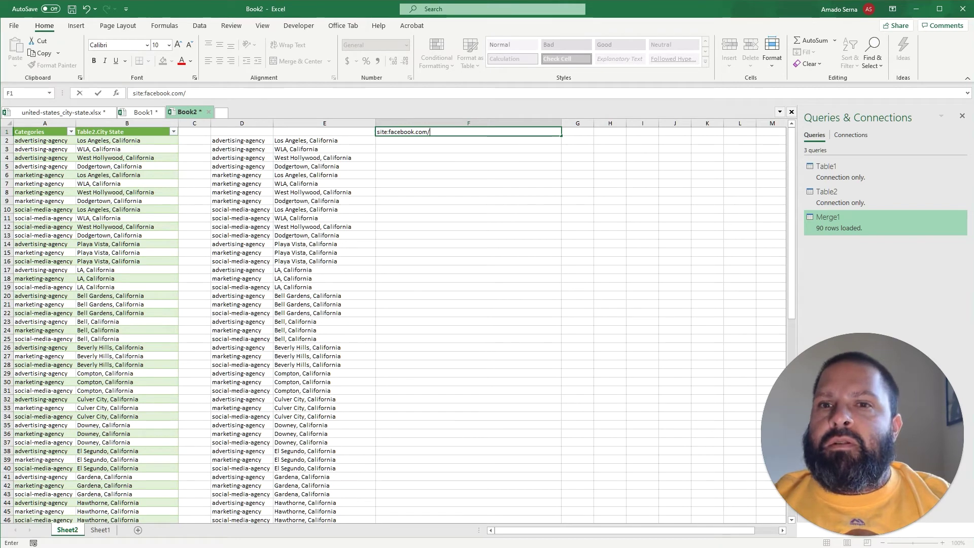
key(alt+Tab)
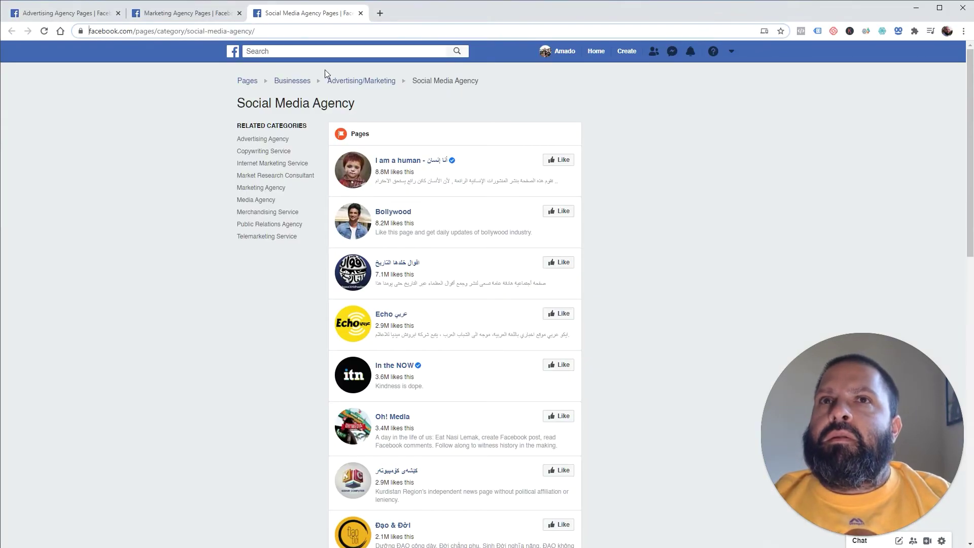
- Rerun the earlier site:facebook.com category search from a new tab
click(380, 14)
text(site:face)
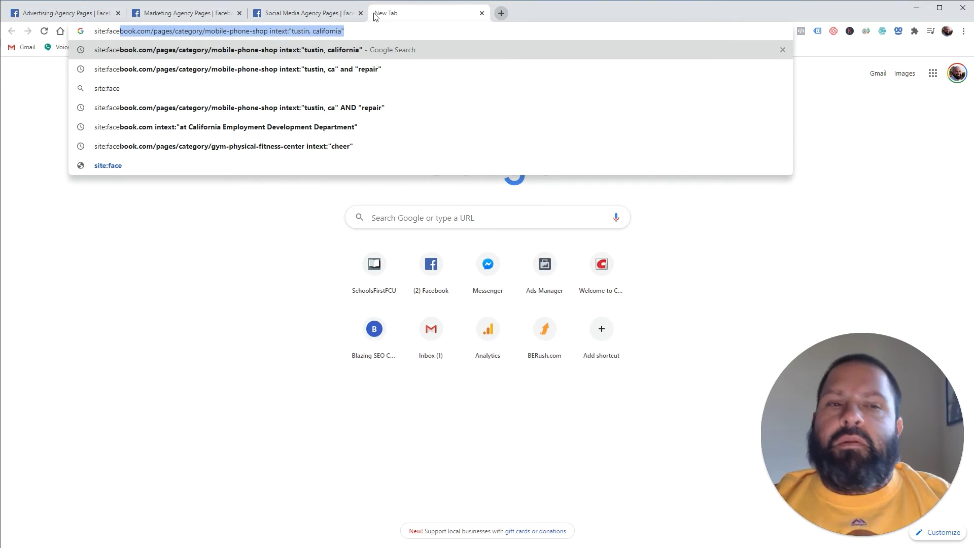
key(Return)
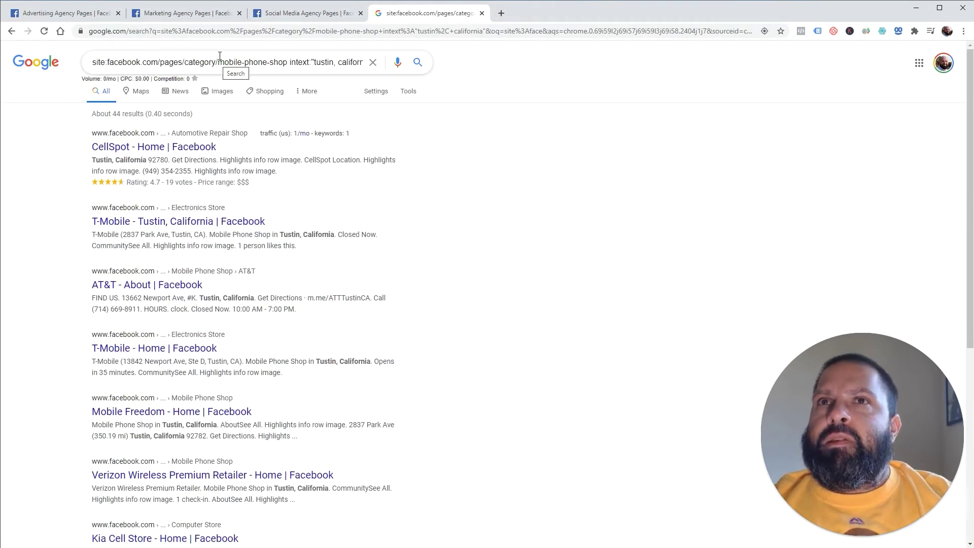
- Cut the site:facebook.com/pages/category/ prefix out of the Google query and return to Excel
drag(218, 61, 49, 57)
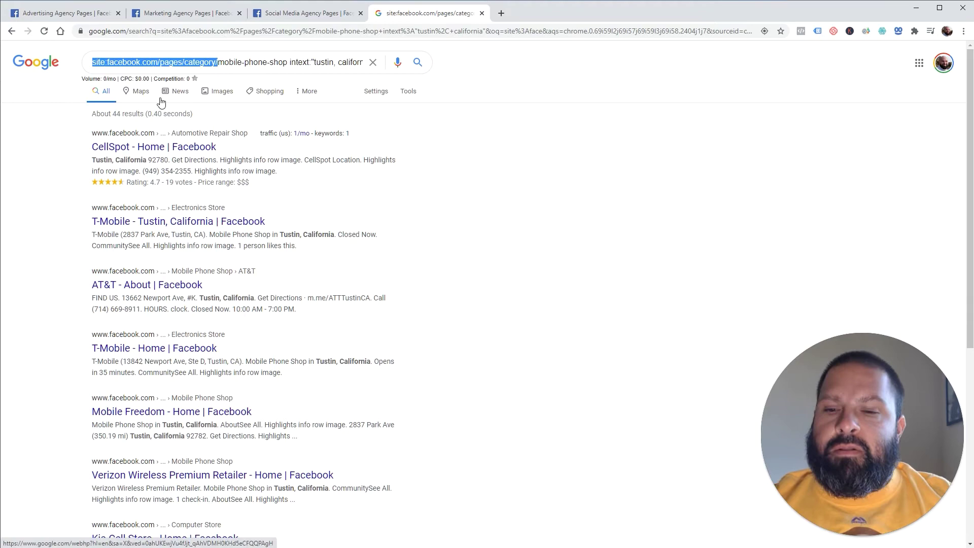
key(BackSpace)
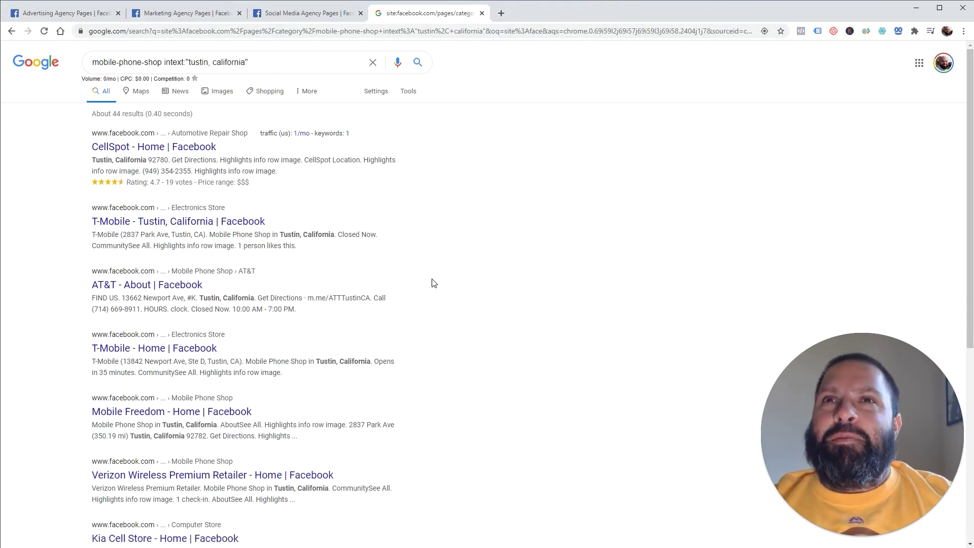
key(alt+Tab)
- Paste the prefix into F1 and fix it to read site:facebook.com/pages/category/
click(428, 131)
click(401, 130)
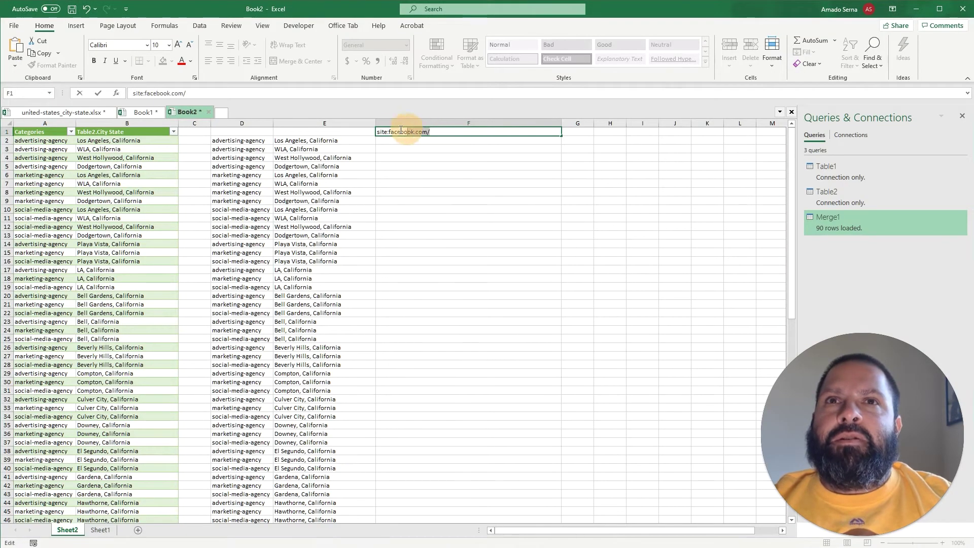
drag(387, 132, 507, 133)
key(ctrl+v)
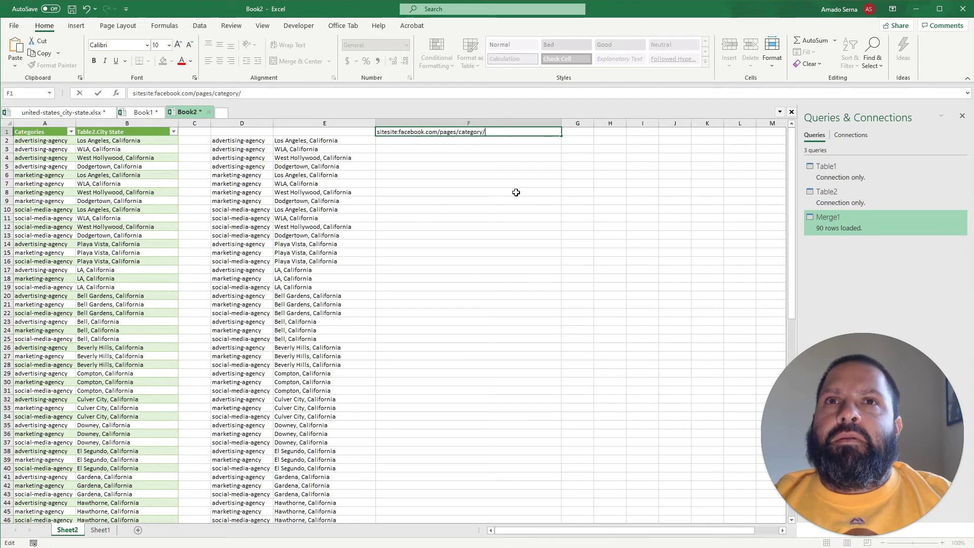
click(446, 131)
key(Home)
key(Delete)
key(Delete)
key(Delete)
key(Delete)
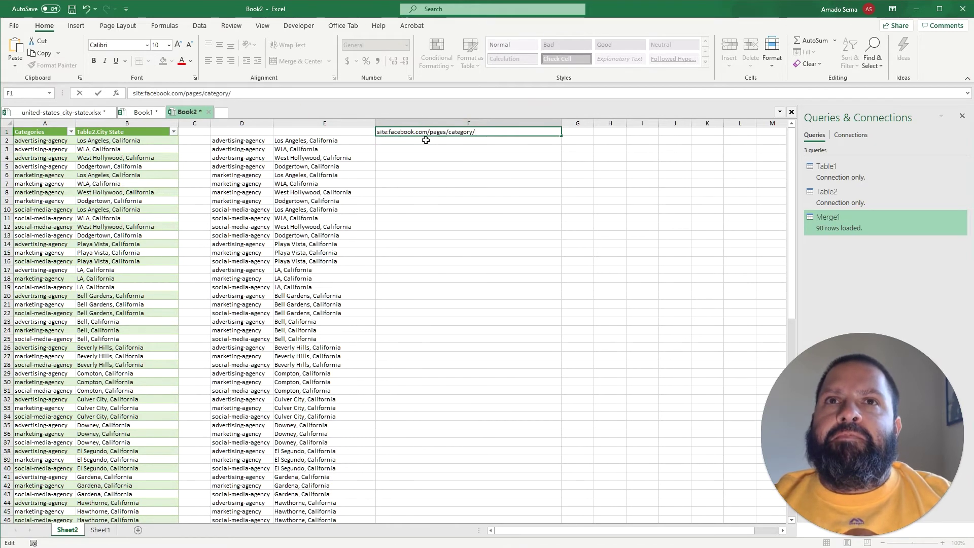
click(488, 182)
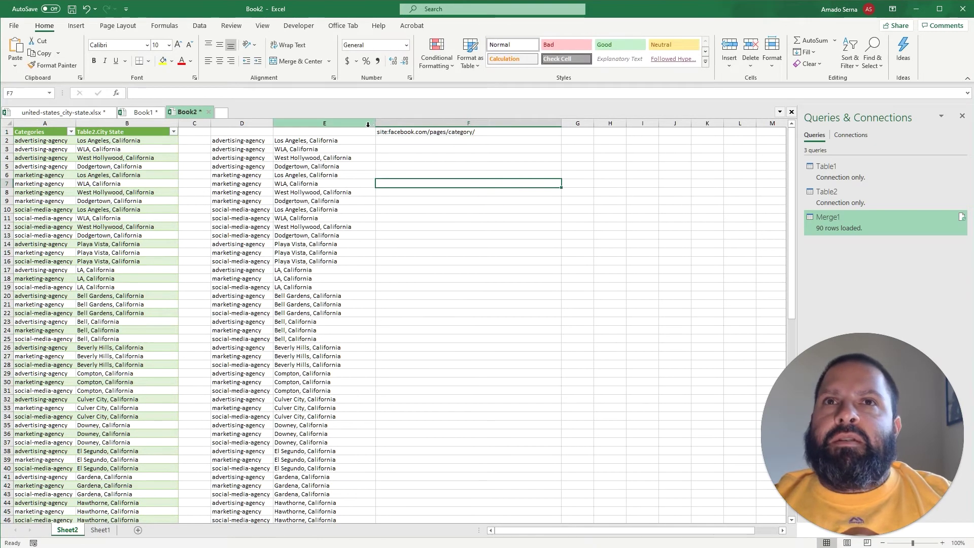
- Enter intext:" in G1 and a lone closing quote in H1
click(572, 133)
mouse_move(836, 177)
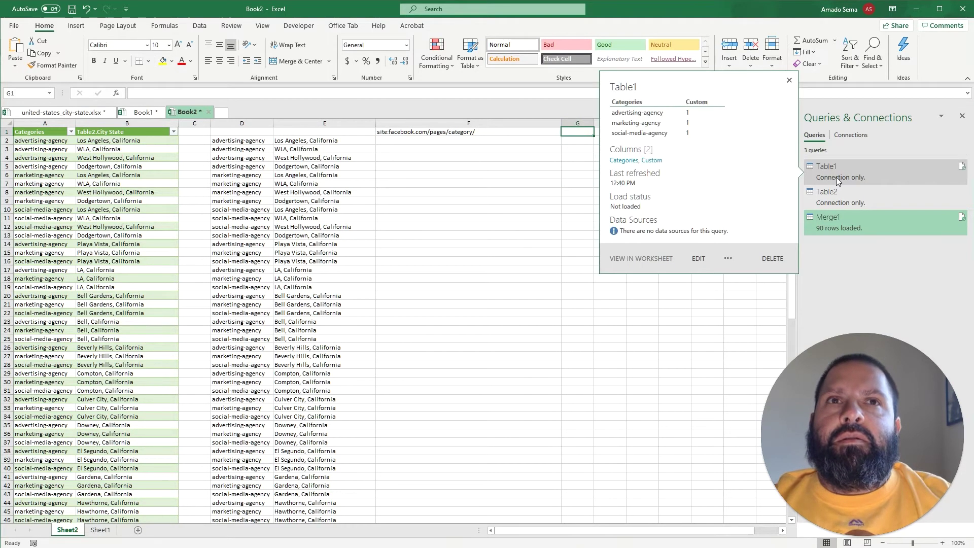
text(in)
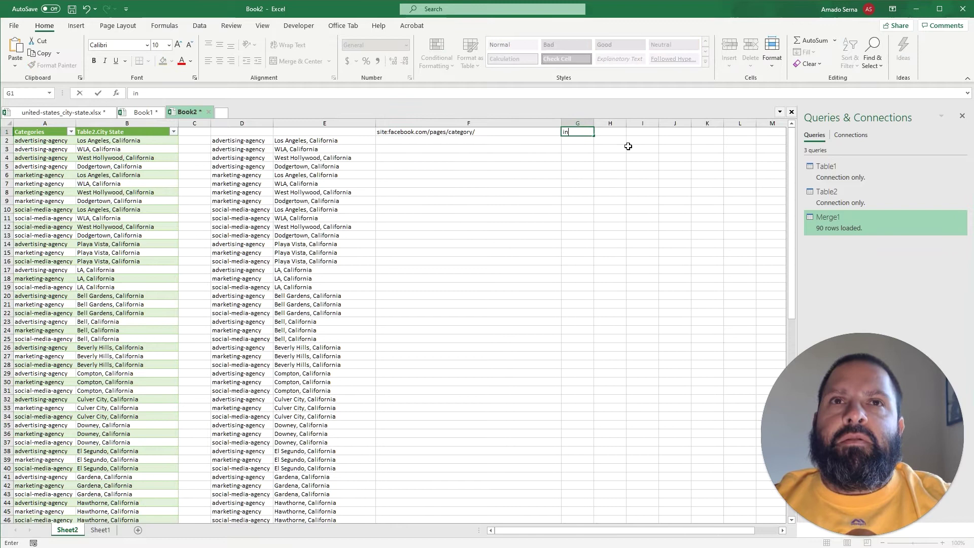
text(text:")
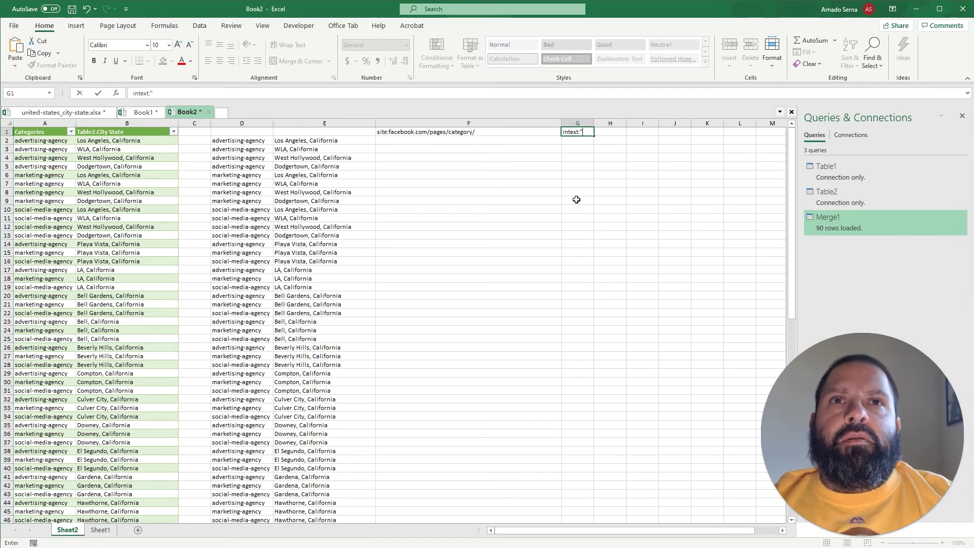
click(610, 132)
text(")
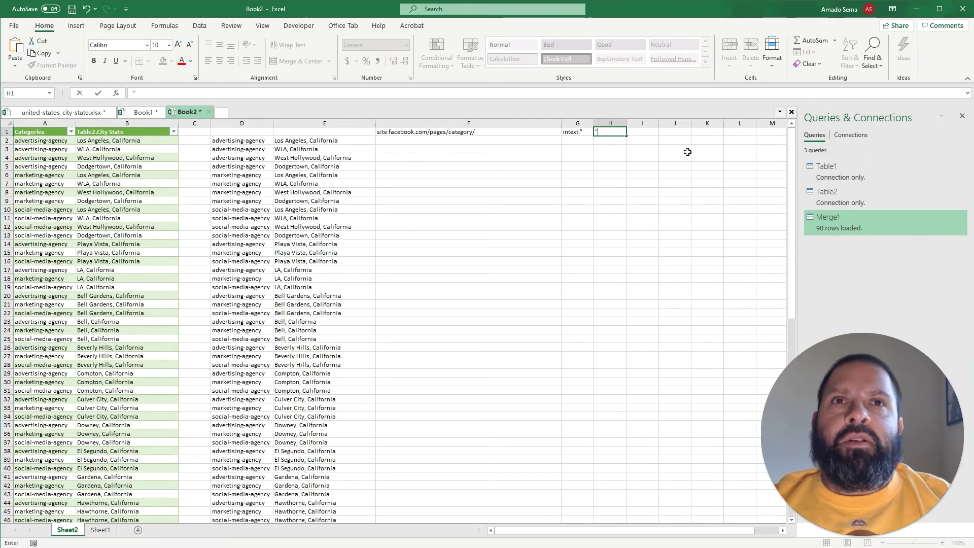
click(583, 200)
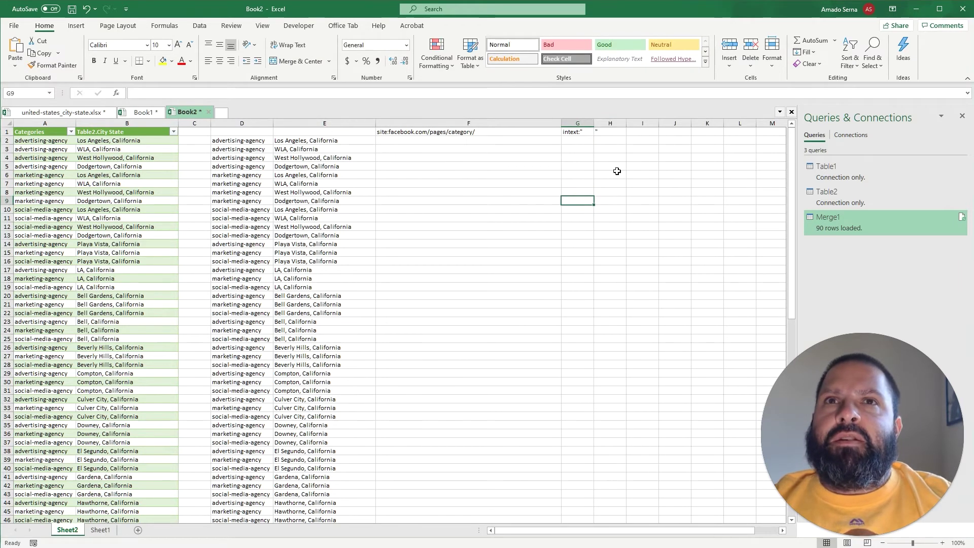
click(390, 140)
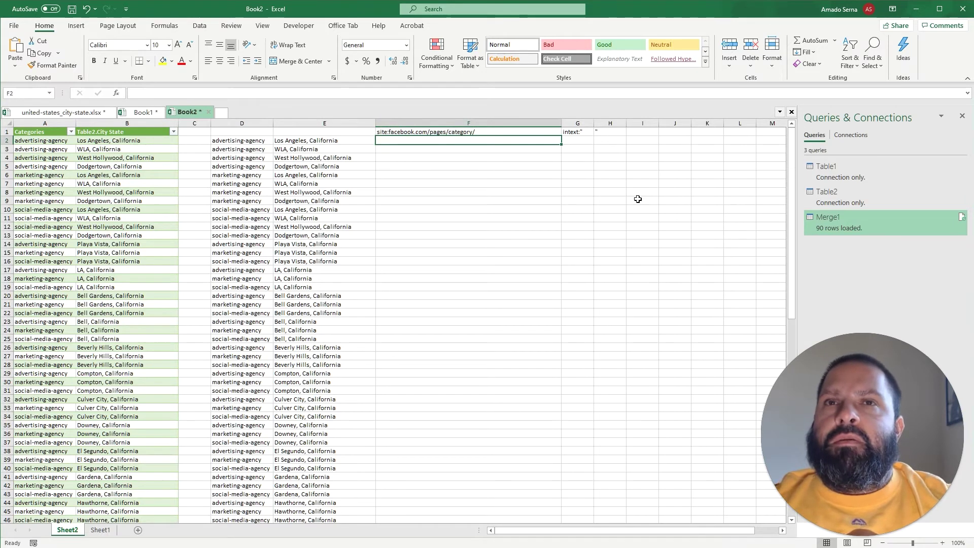
- Build the formula =$F$1&D2&" "&$G$1&E2&$H$1 in F2 with absolute piece references
text(=)
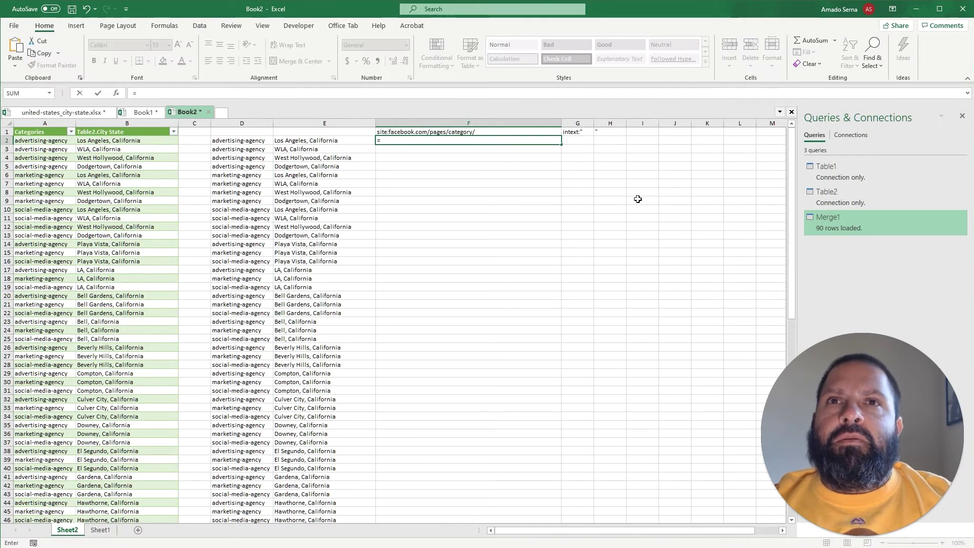
click(427, 131)
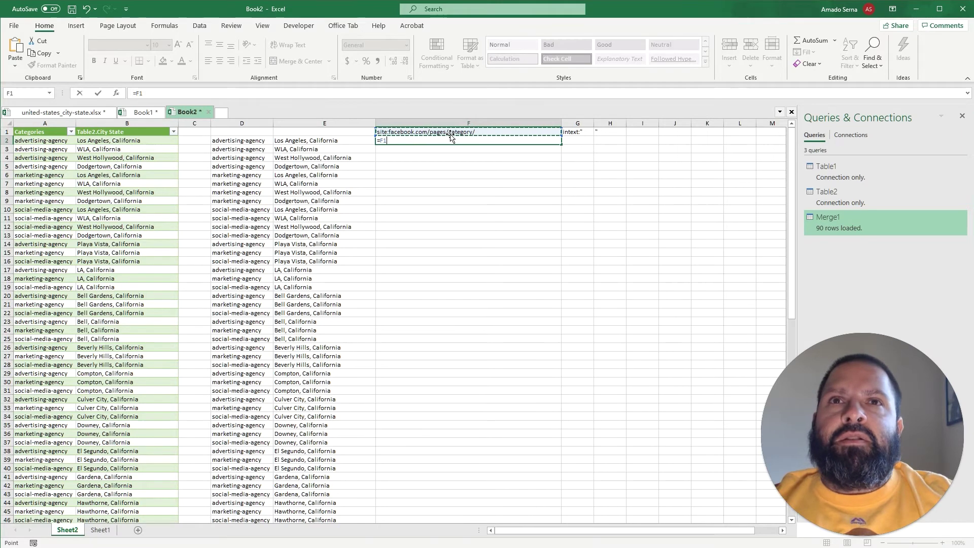
key(F4)
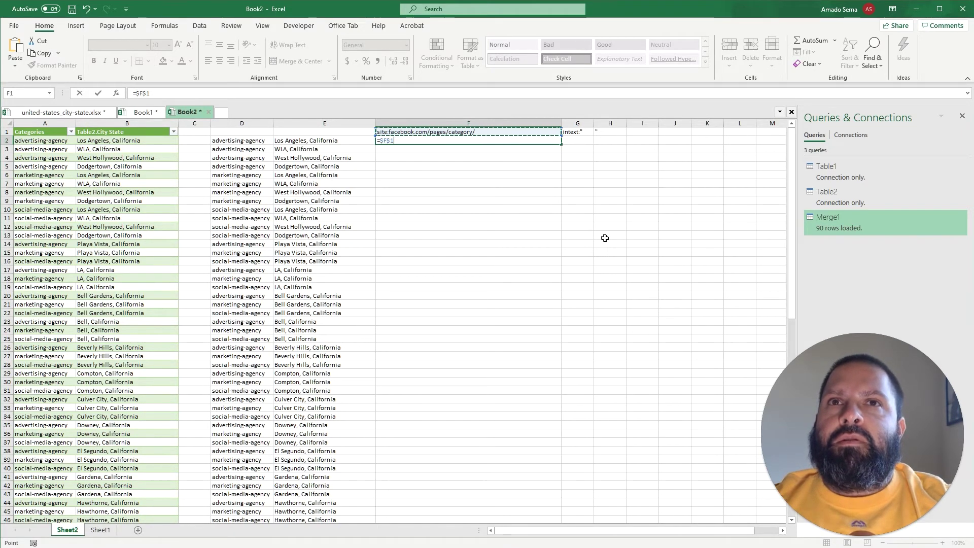
text(&)
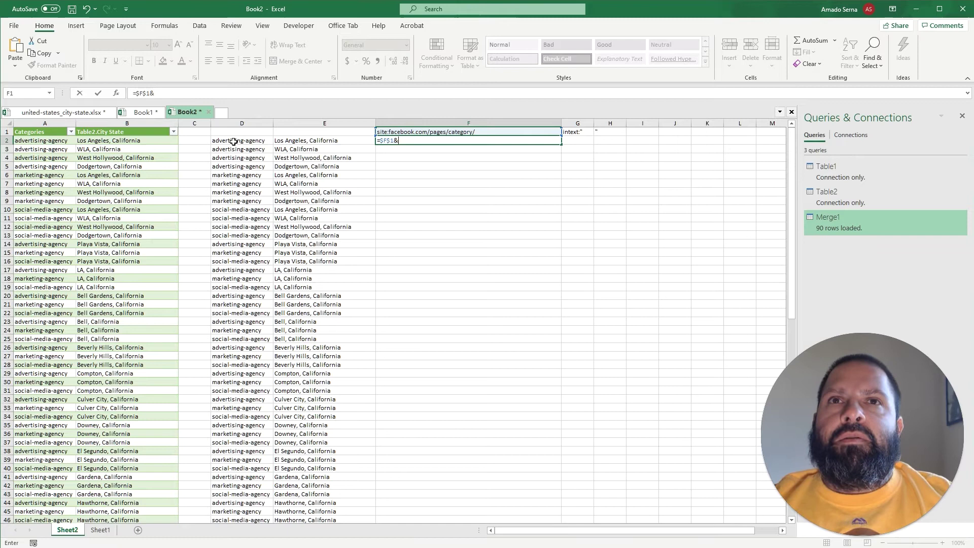
click(234, 142)
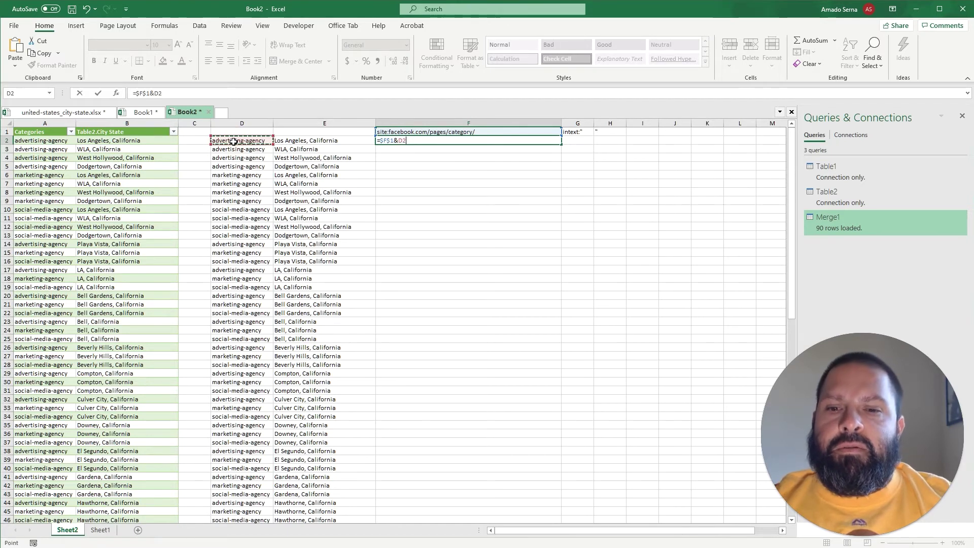
text(&)
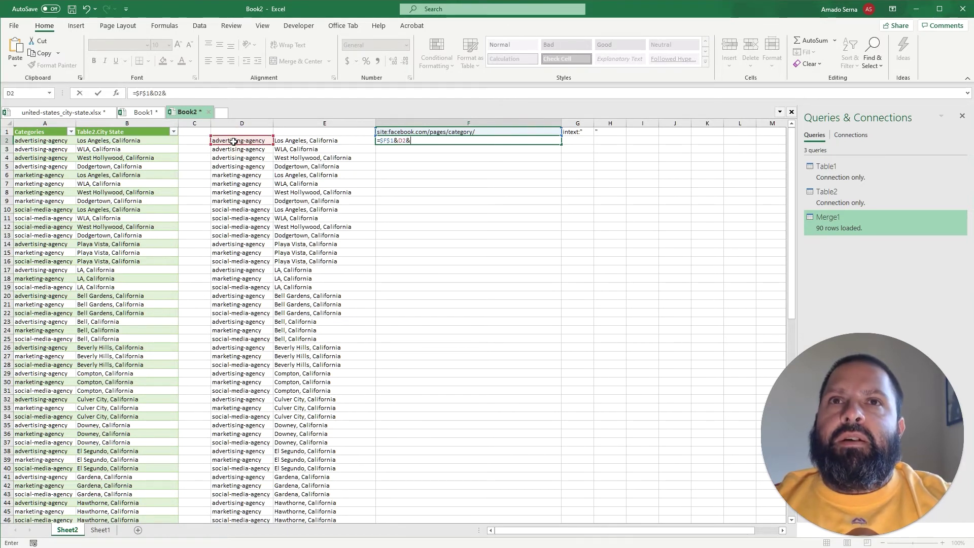
text(" "&)
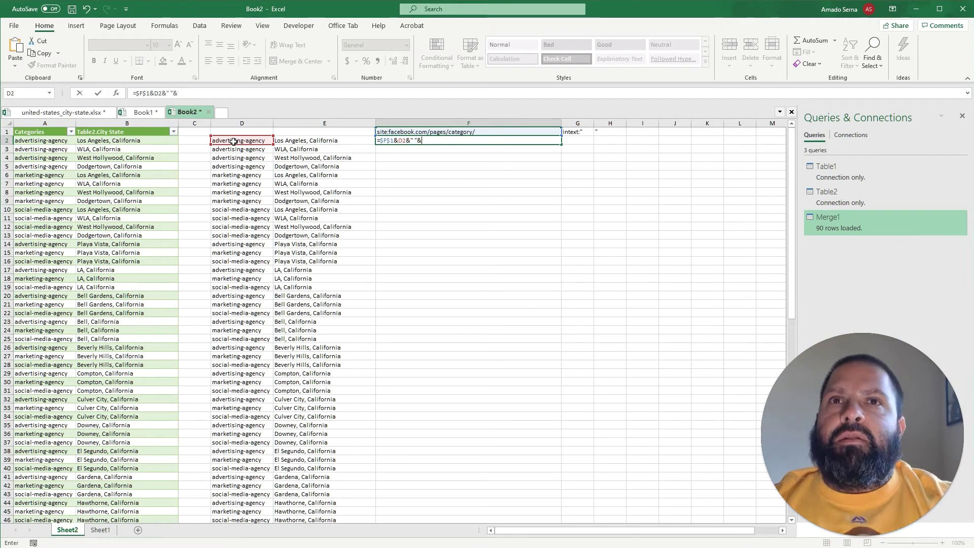
click(581, 131)
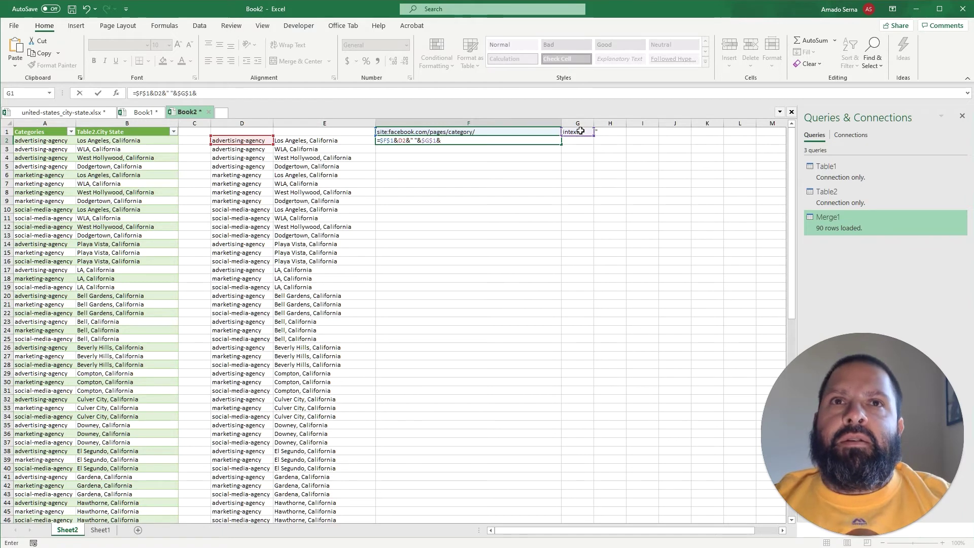
click(300, 140)
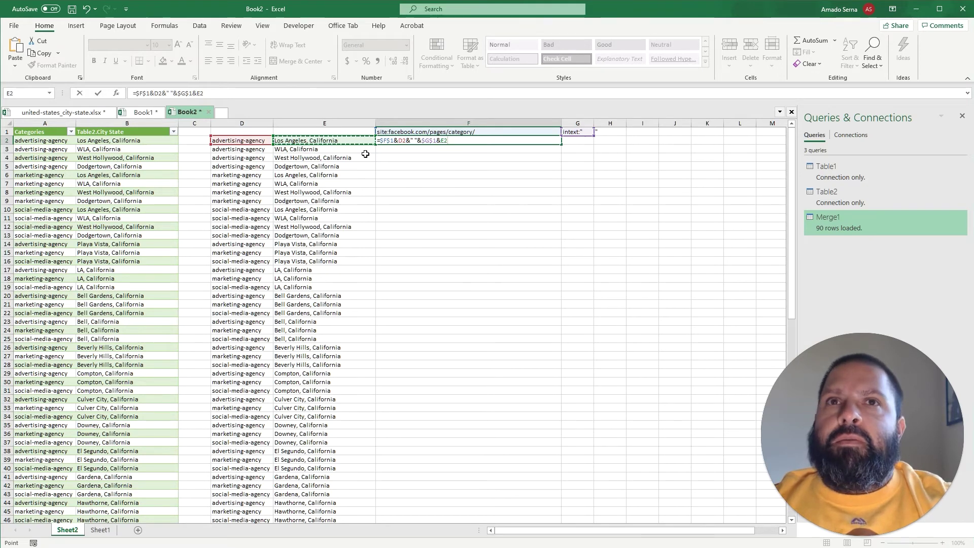
text(&)
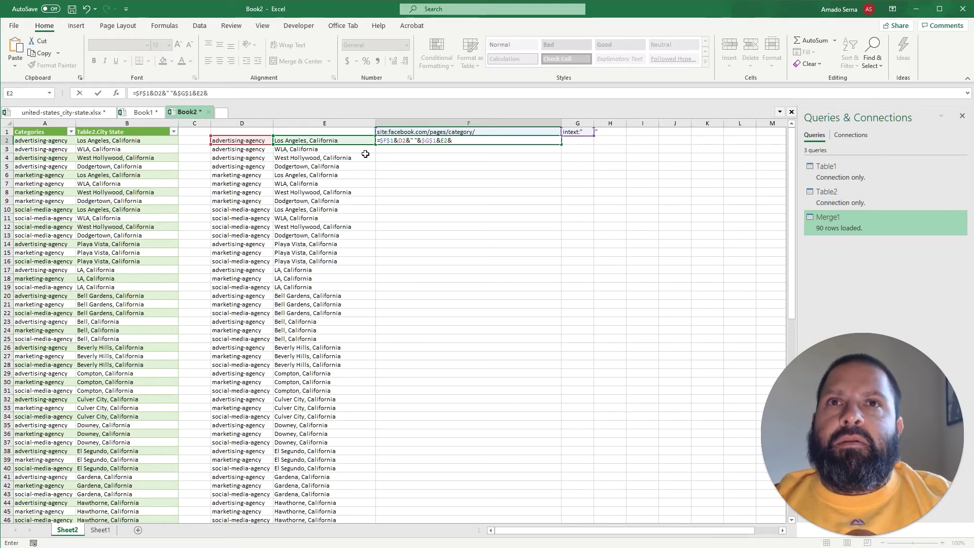
click(609, 132)
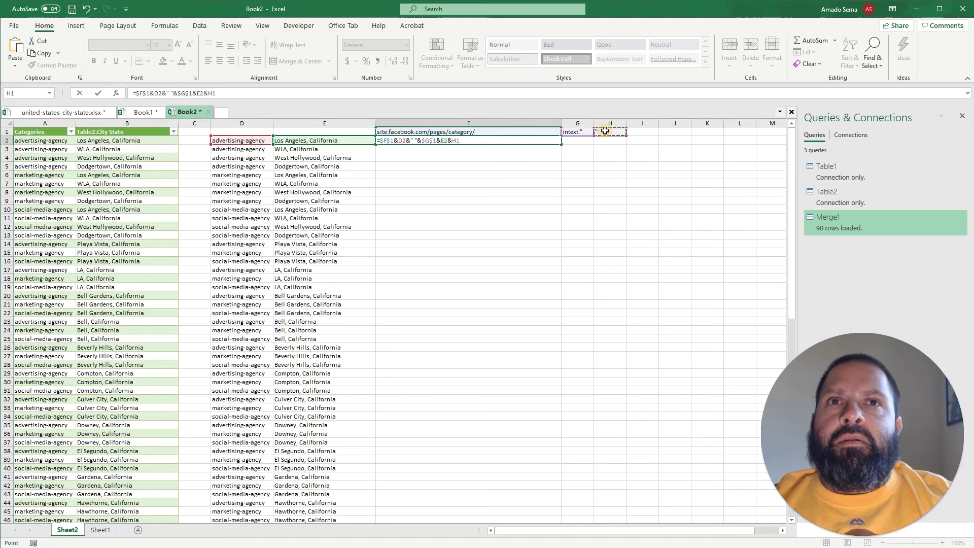
key(F4)
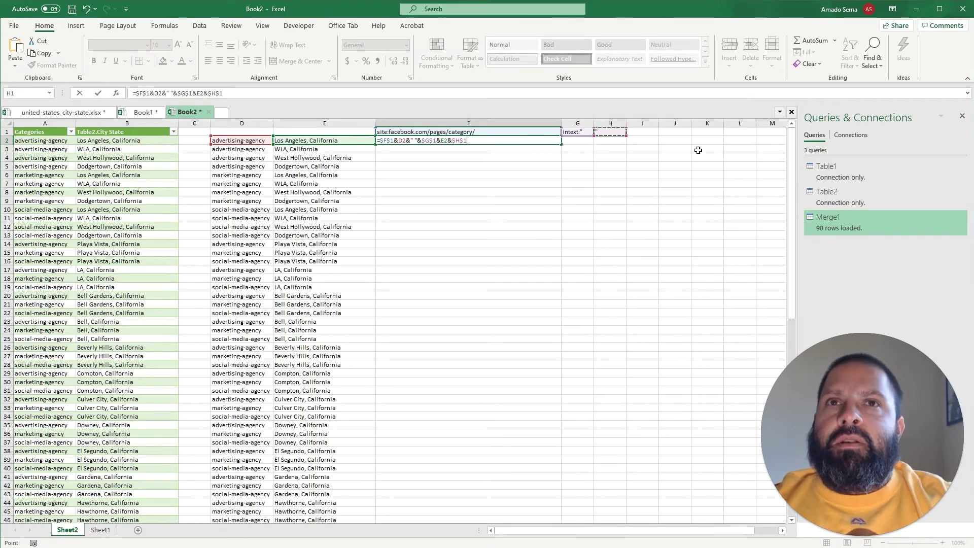
- Commit F2 and widen column F to show the full advertising-agency Los Angeles query
key(Return)
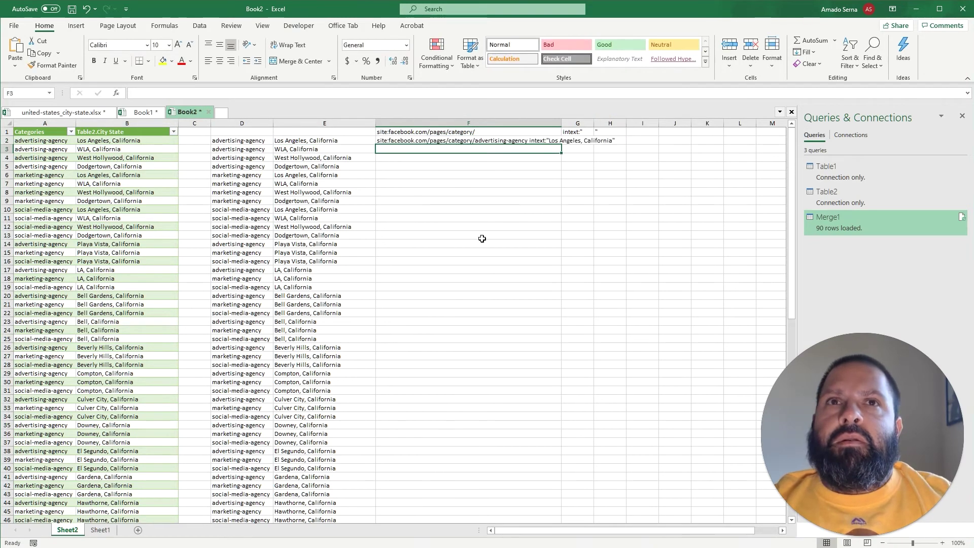
drag(562, 128, 643, 129)
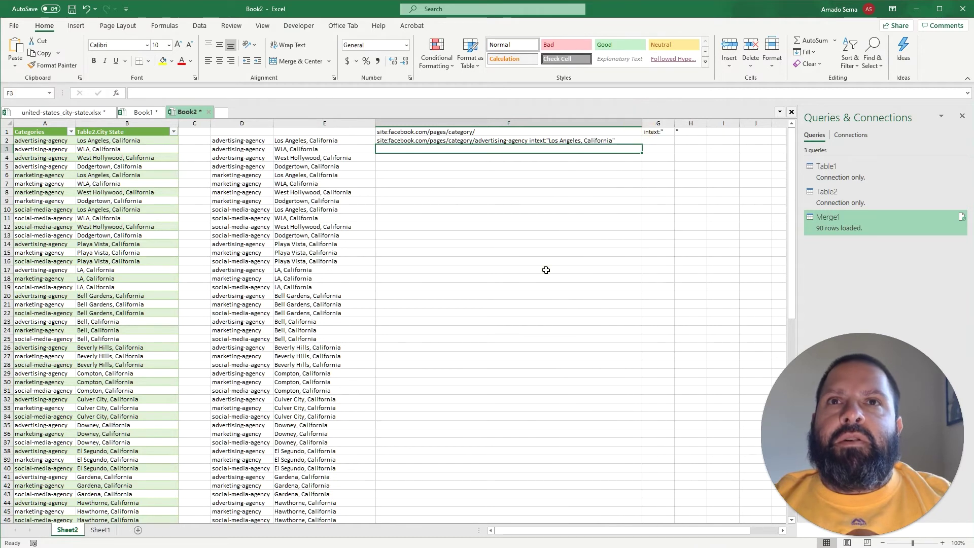
click(546, 269)
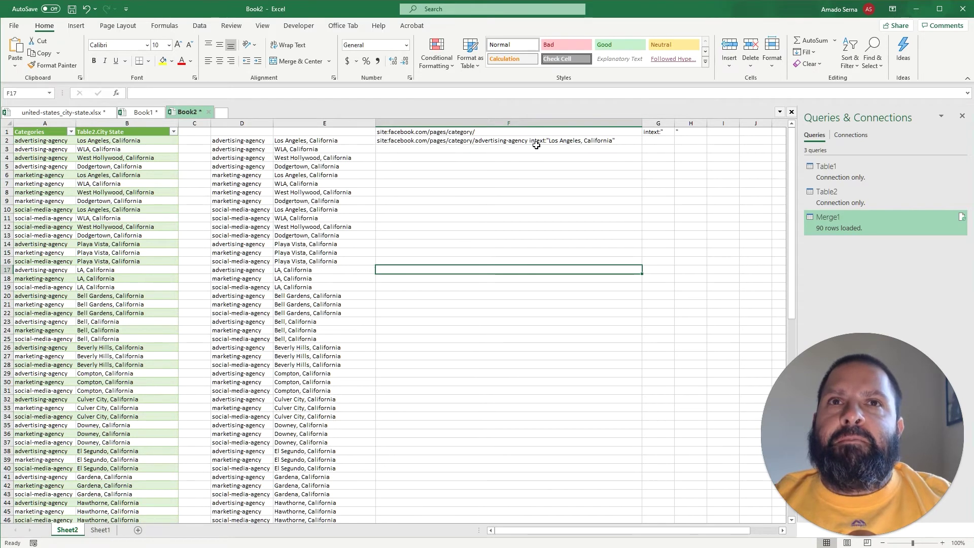
click(467, 182)
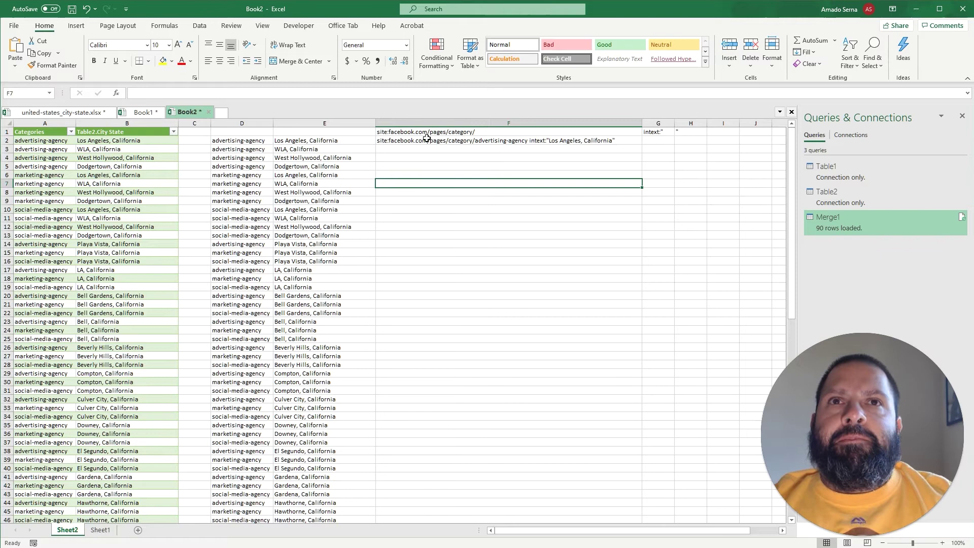
click(494, 141)
- Copy the F2 query and run it as a Google search in Chrome
key(ctrl+c)
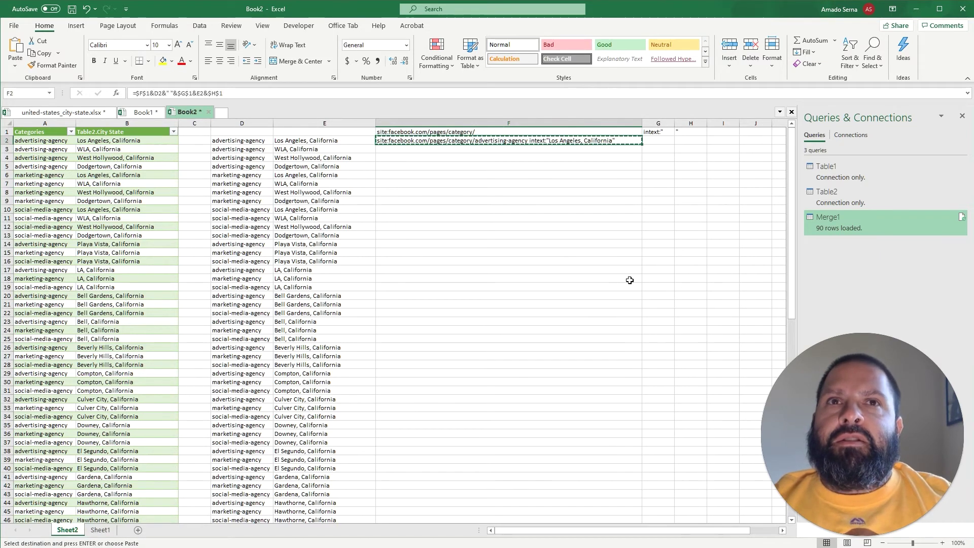
key(alt+Tab)
drag(248, 61, 5, 50)
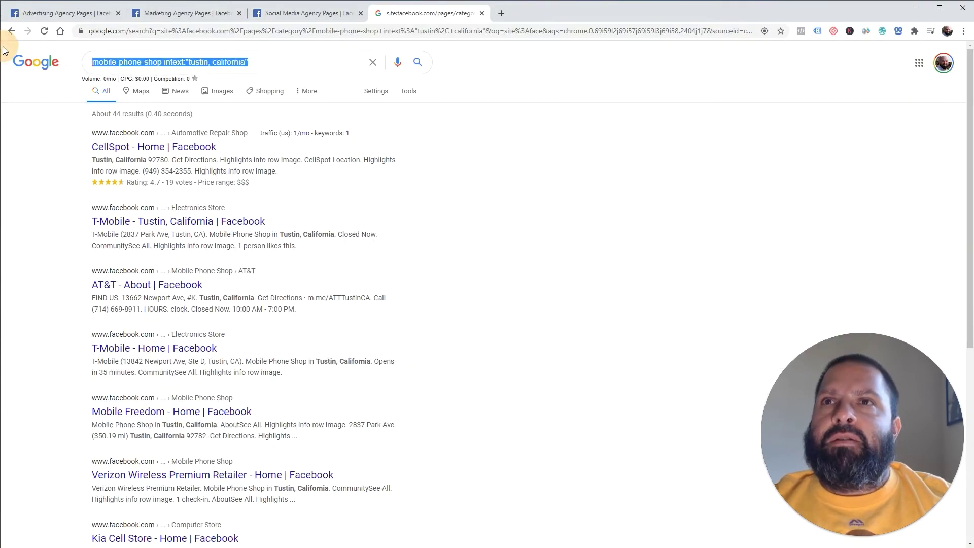
key(ctrl+v)
key(Return)
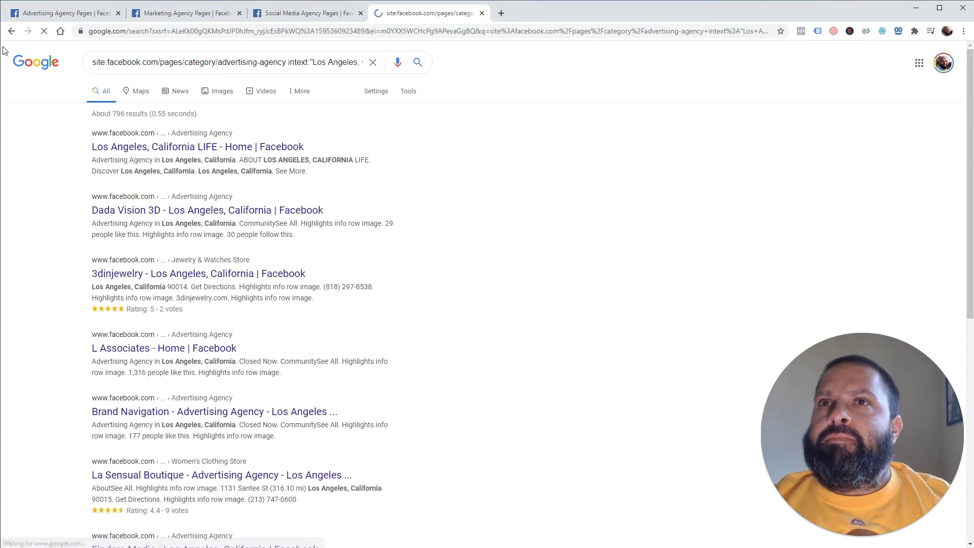
- Open the first three of the 796 results, including Dada Vision and 3dinjewelry, in new tabs
drag(105, 113, 140, 114)
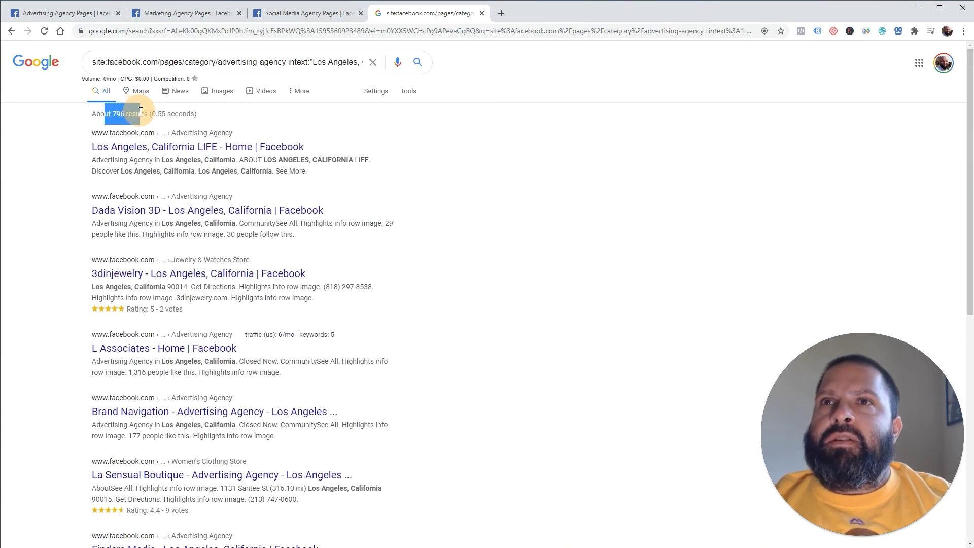
click(471, 241)
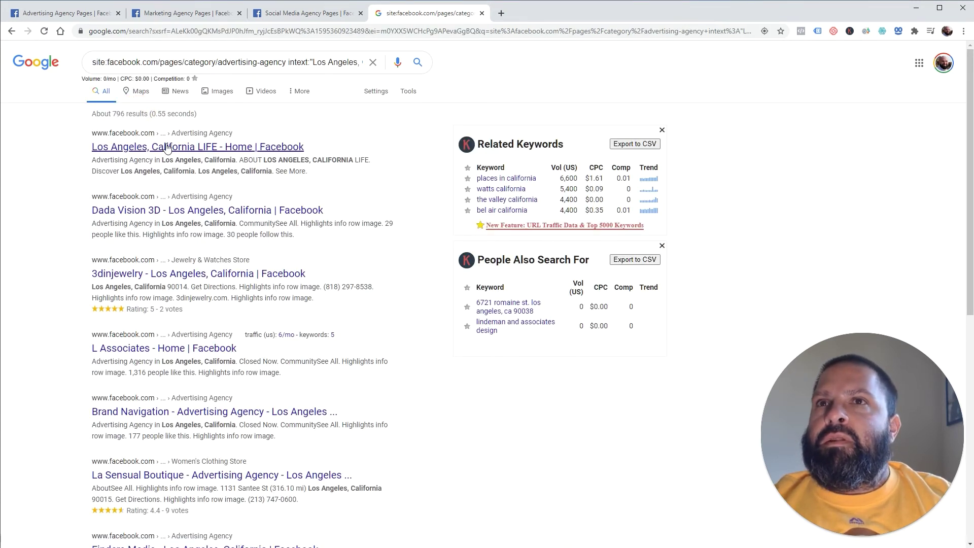
middle_click(205, 148)
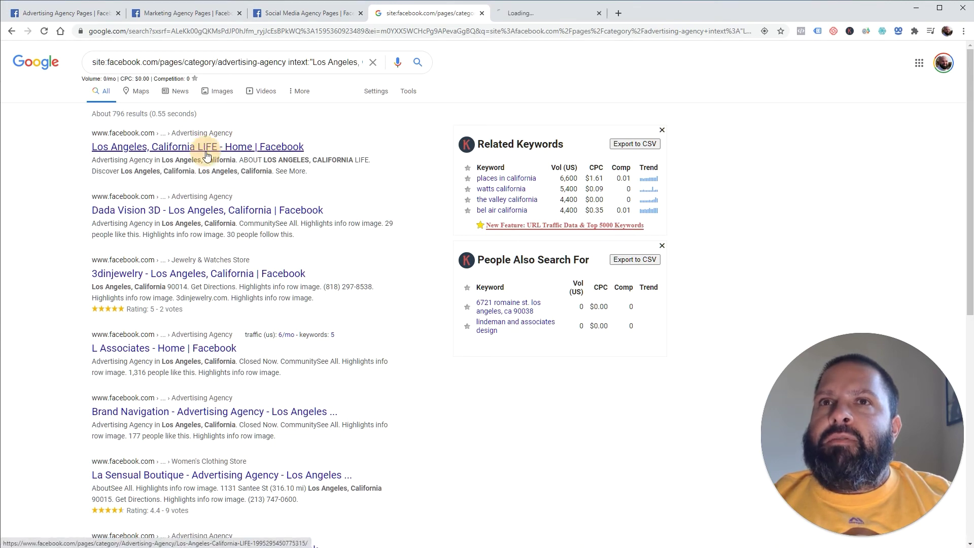
middle_click(154, 209)
middle_click(147, 274)
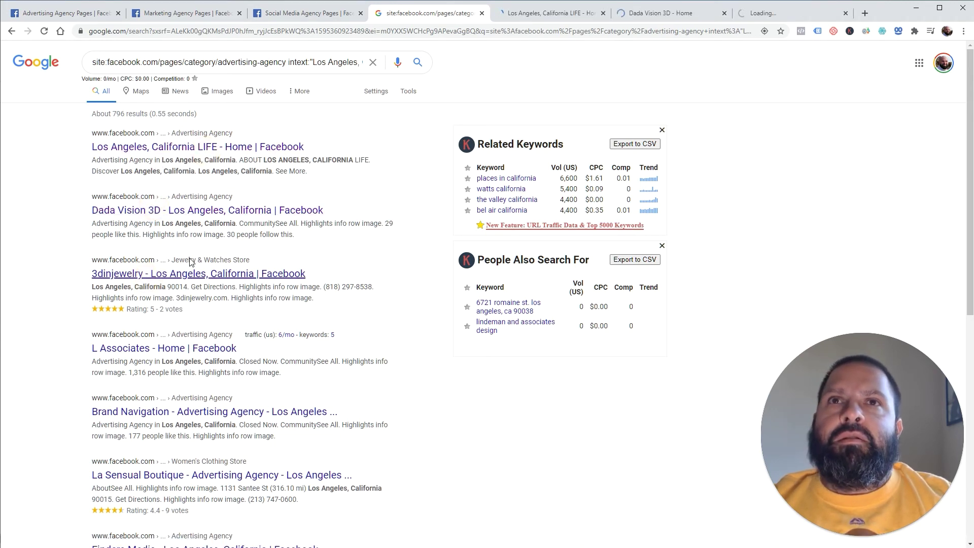
- Check the About details on the LA LIFE, Dada Vision 3D and 3dinjewelry pages, closing each tab
key(ctrl+Tab)
scroll(765, 331, down, 6)
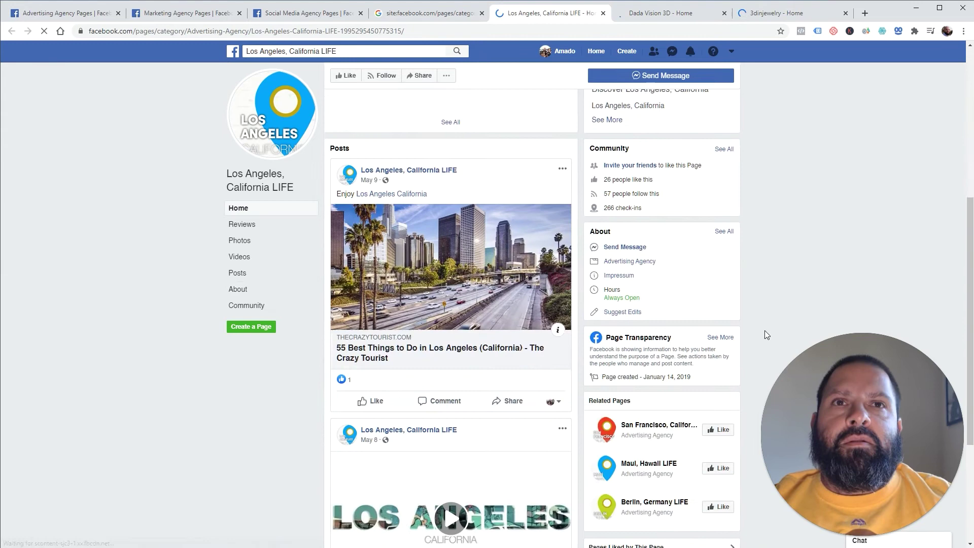
drag(658, 263, 583, 269)
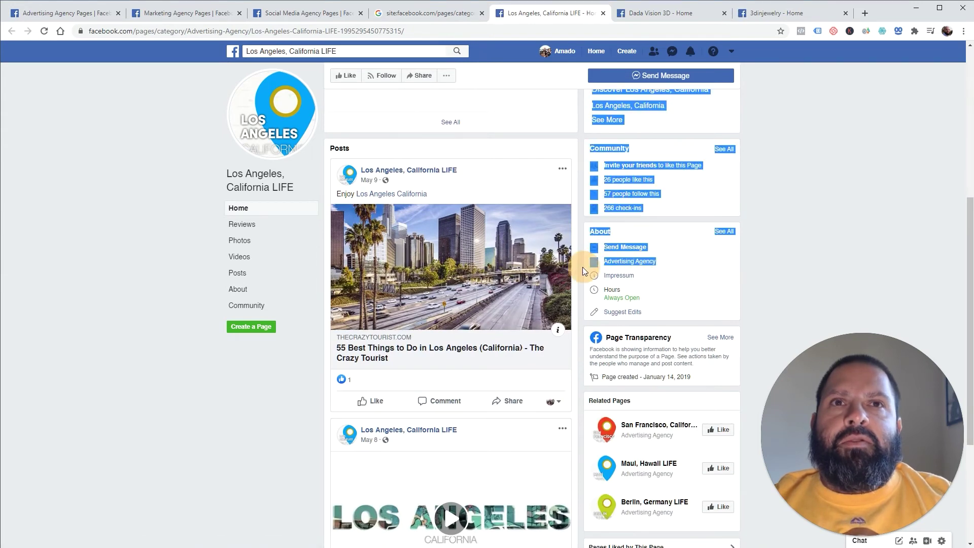
click(760, 293)
scroll(712, 325, up, 2)
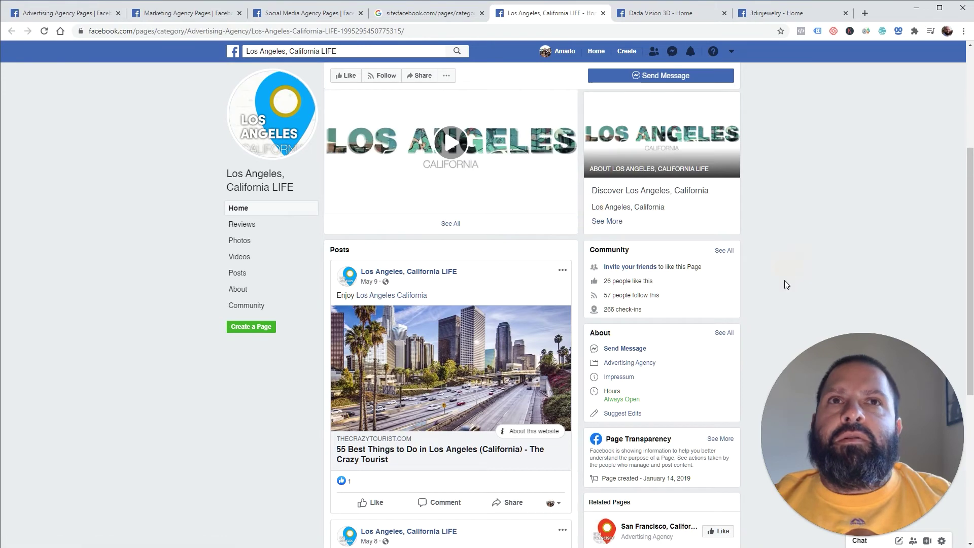
key(ctrl+w)
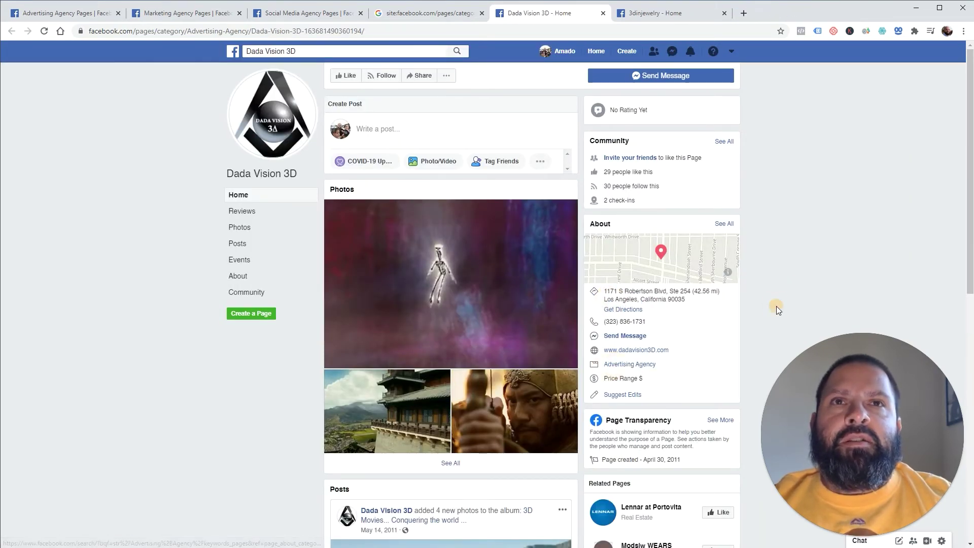
key(ctrl+w)
scroll(614, 279, down, 5)
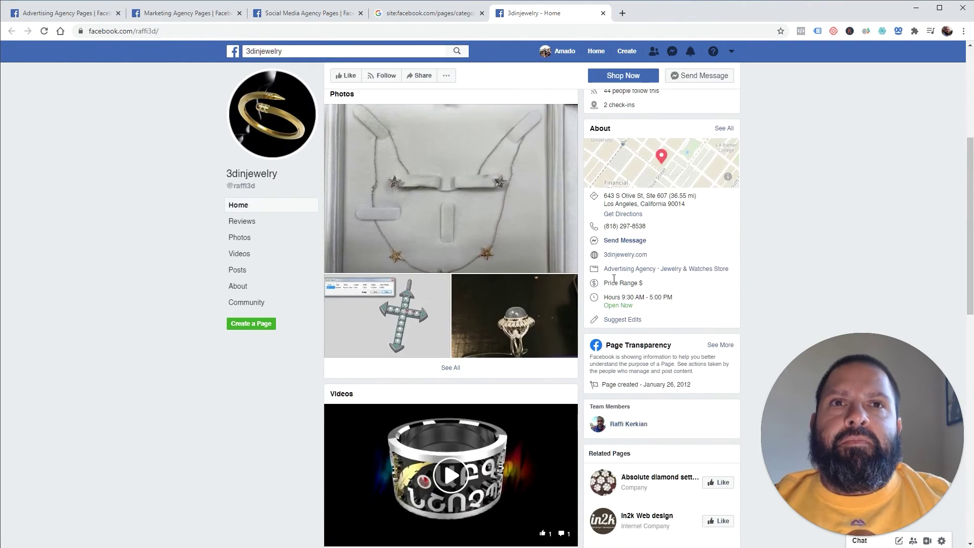
drag(658, 203, 611, 196)
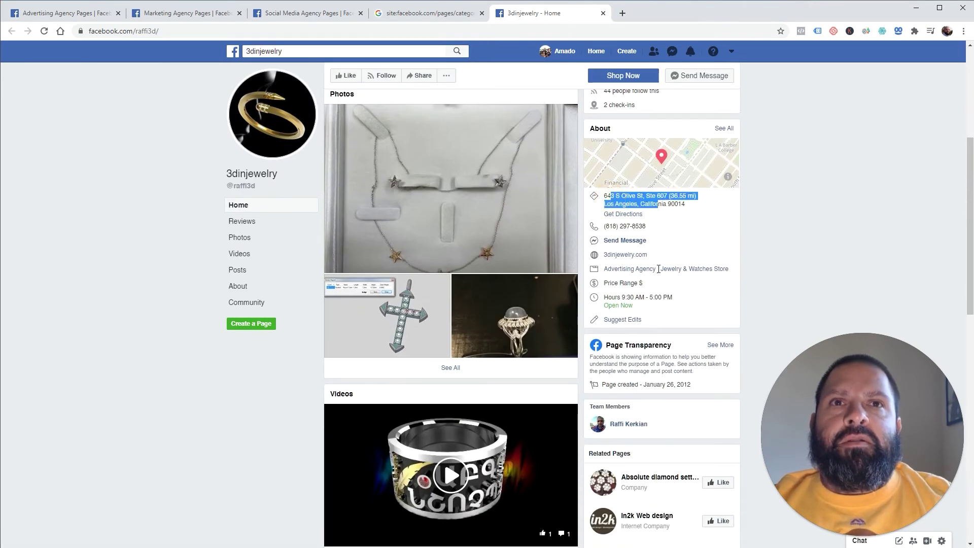
click(771, 283)
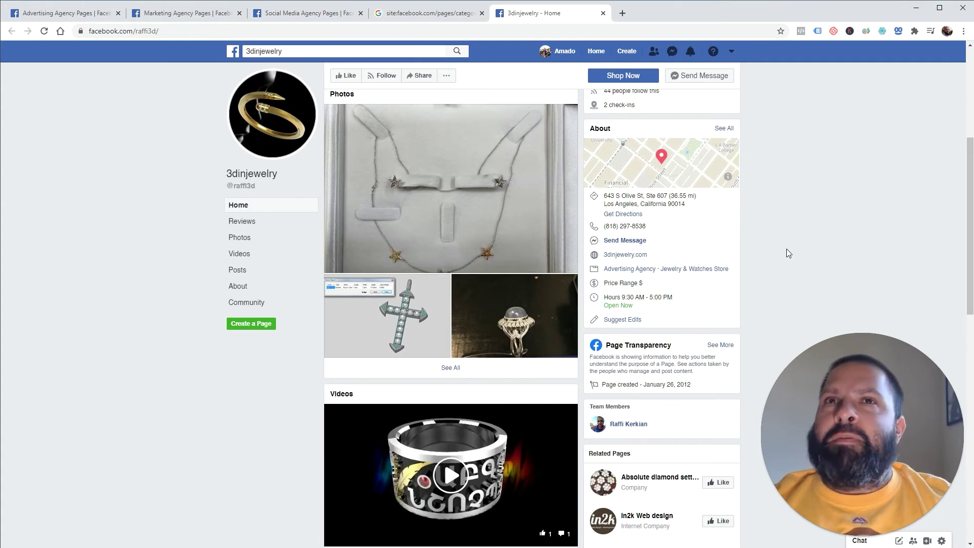
key(ctrl+w)
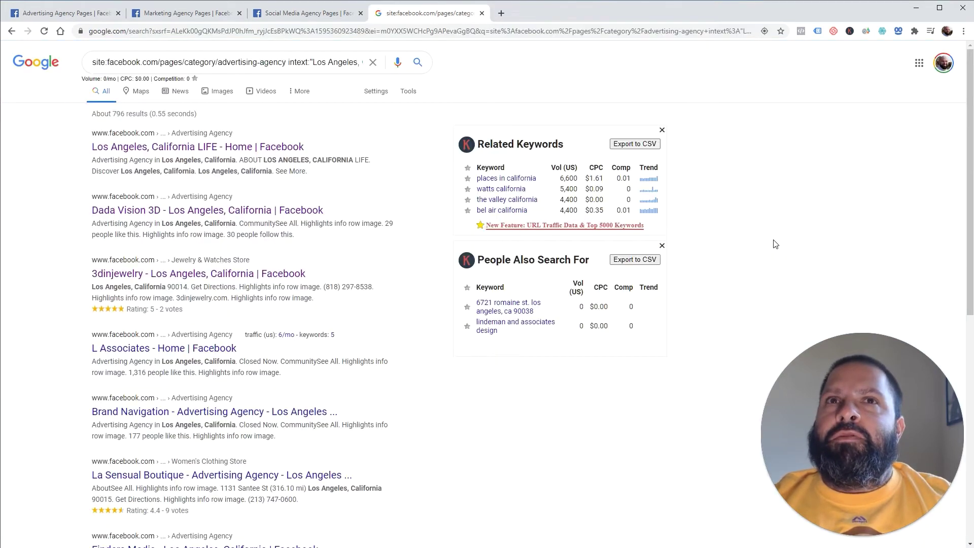
- Back in Excel, try filling the F2 query formula down column F, then undo it
key(alt+Tab)
click(533, 207)
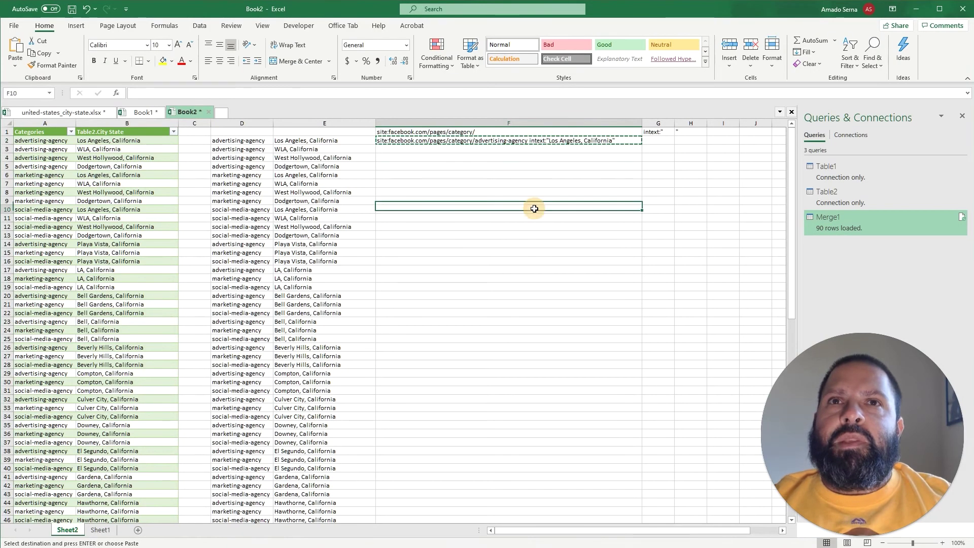
click(546, 140)
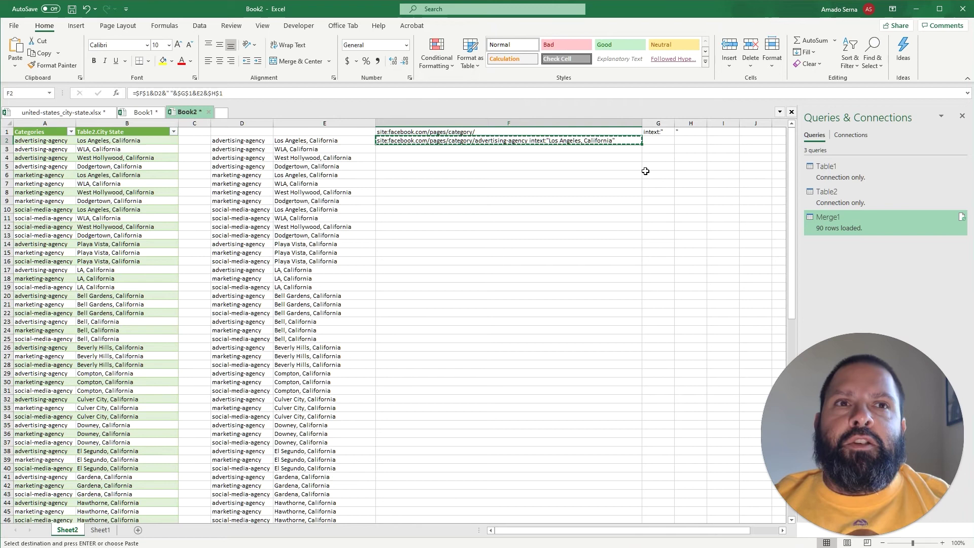
click(544, 194)
click(514, 141)
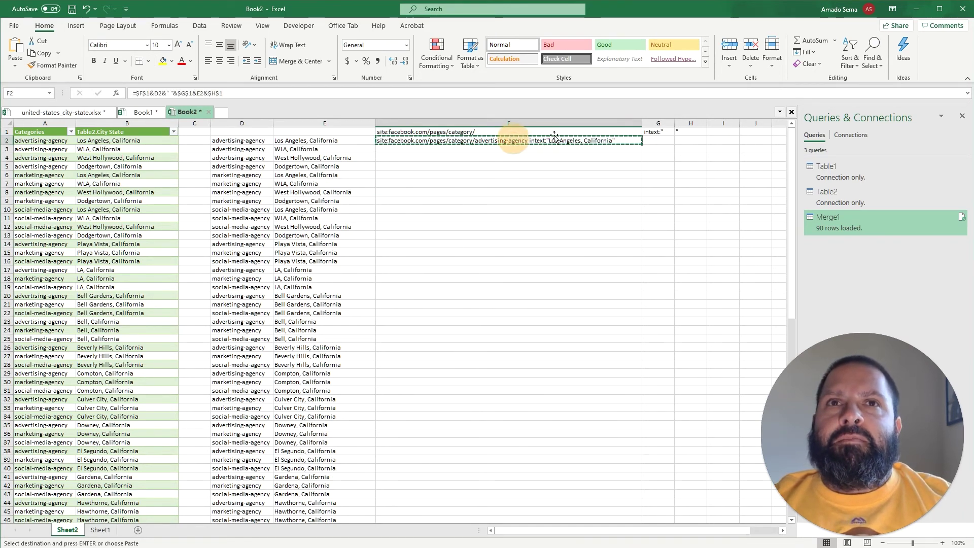
double_click(641, 145)
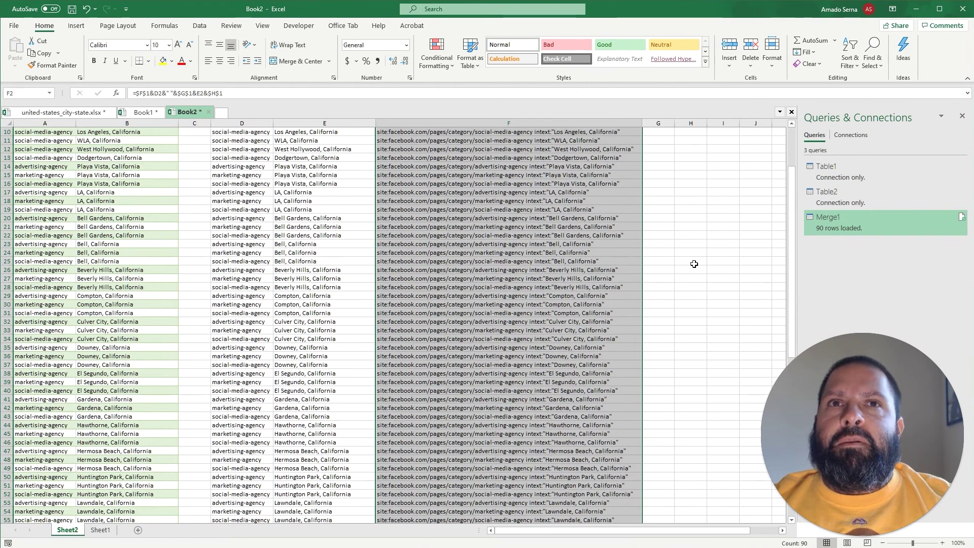
key(ctrl+z)
key(ctrl+c)
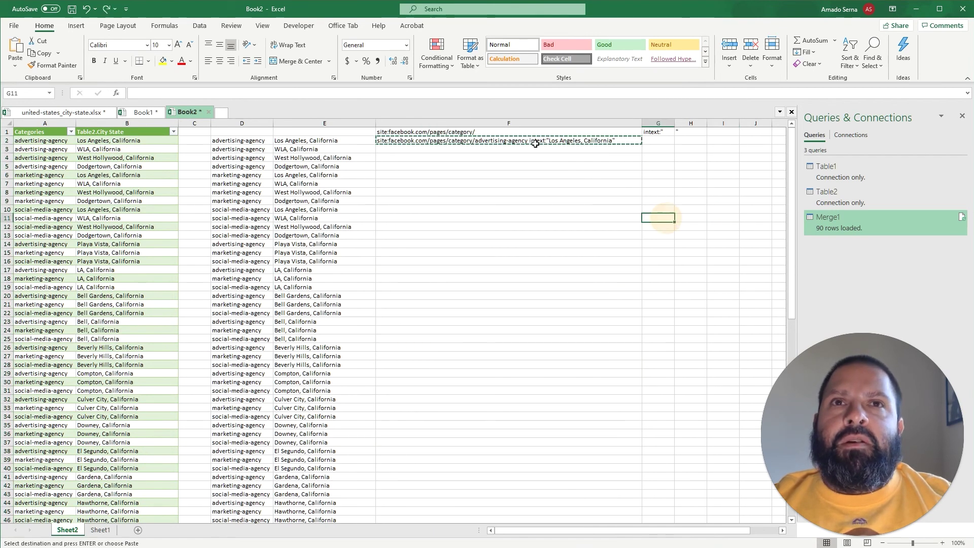
- Fill the query formula down to F91 and copy all 90 queries
double_click(642, 144)
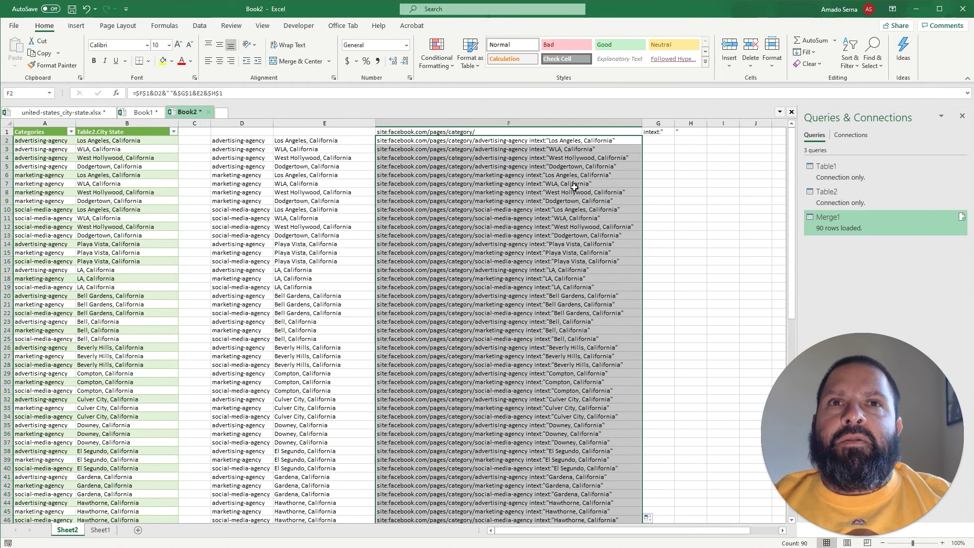
scroll(574, 203, down, 15)
scroll(573, 292, up, 15)
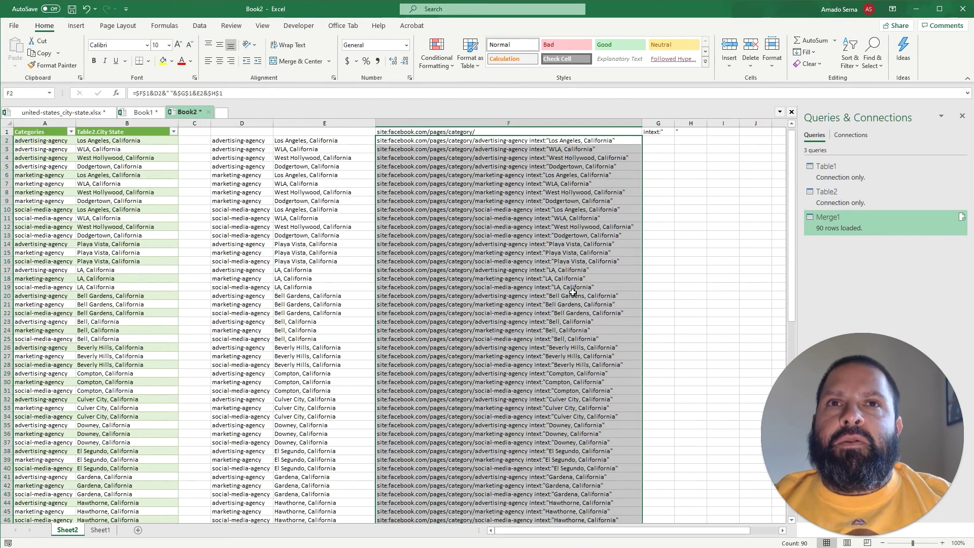
key(ctrl+c)
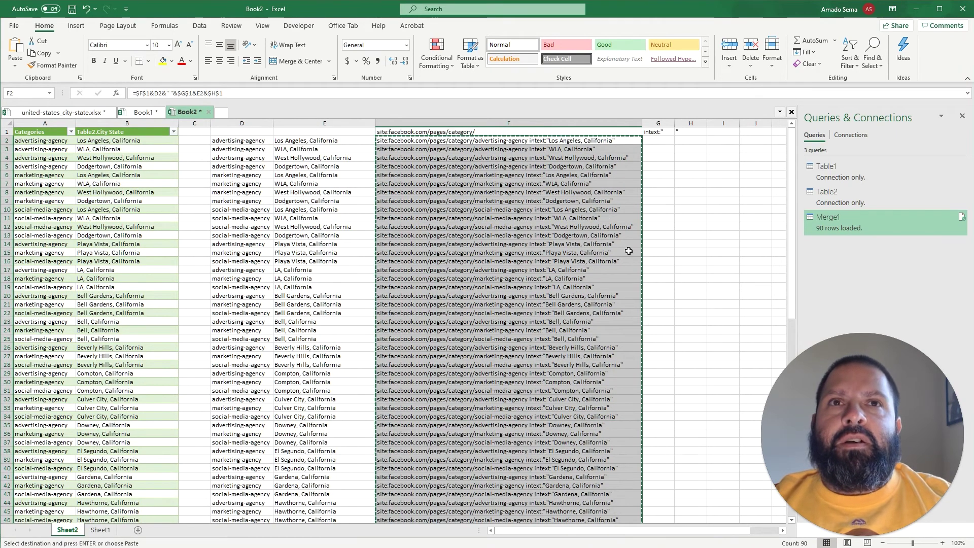
drag(973, 71, 442, 65)
- Paste the 90 queries as ScrapeBox keywords and harvest Google, collecting 821 URLs
click(205, 141)
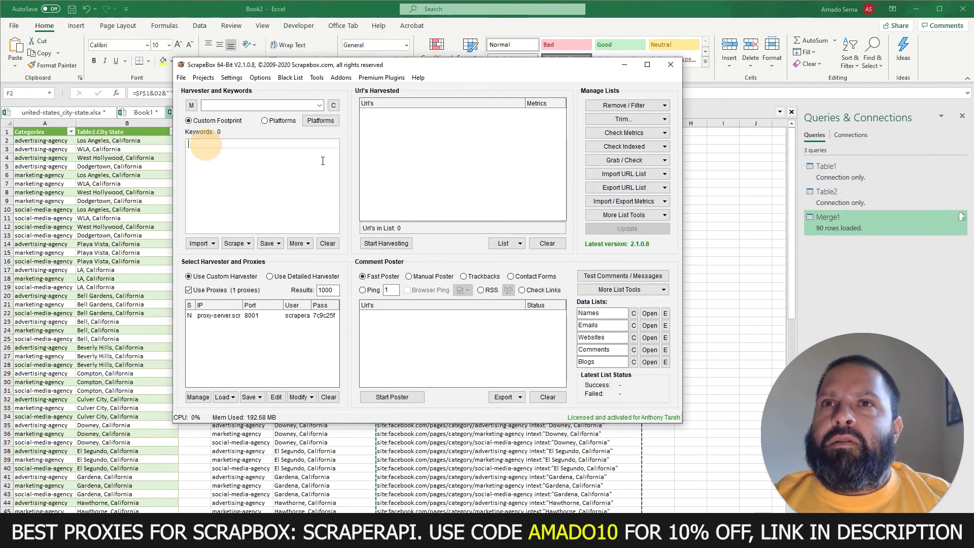
key(ctrl+v)
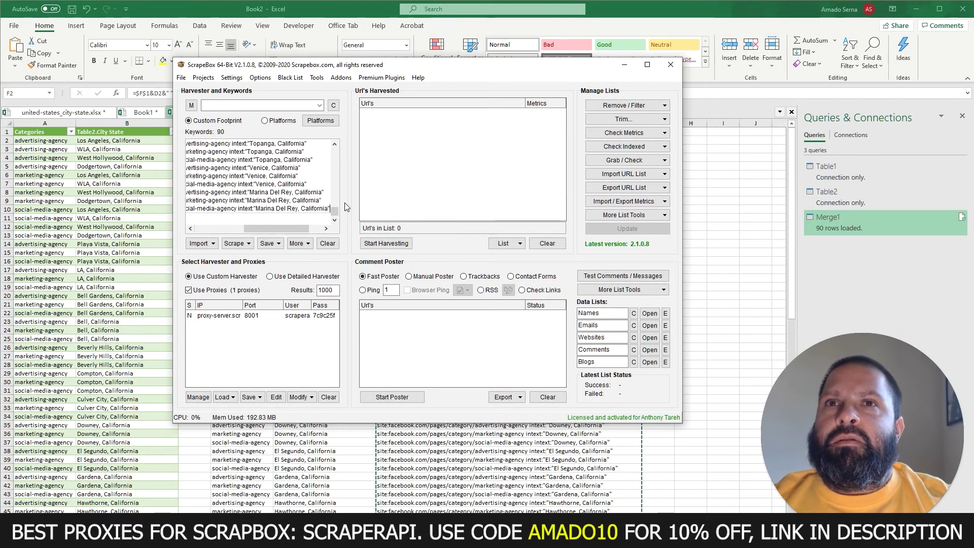
click(391, 244)
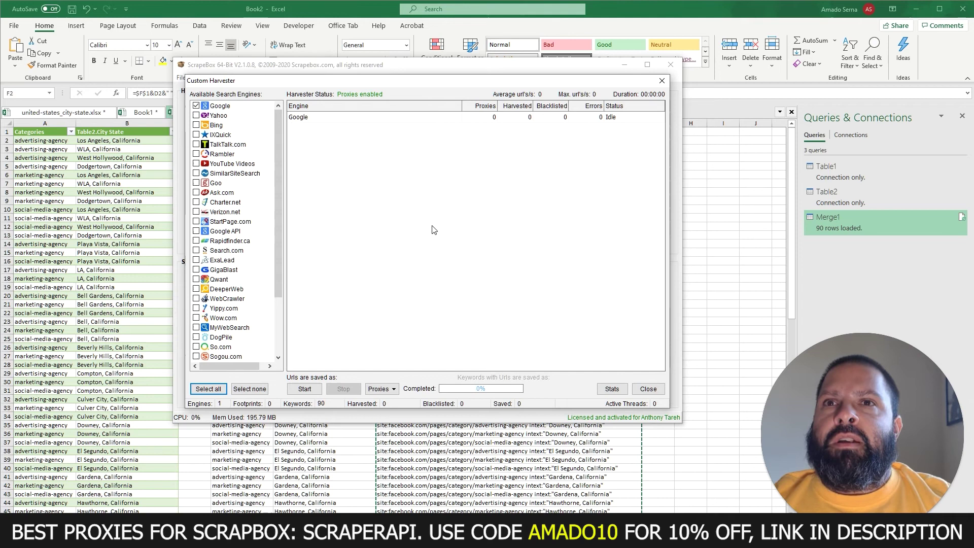
click(311, 392)
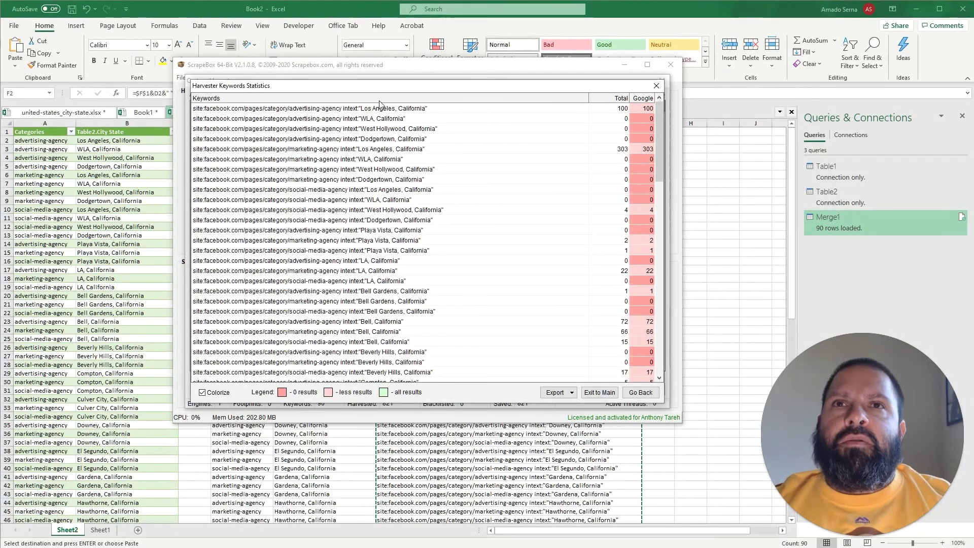
click(640, 392)
click(649, 389)
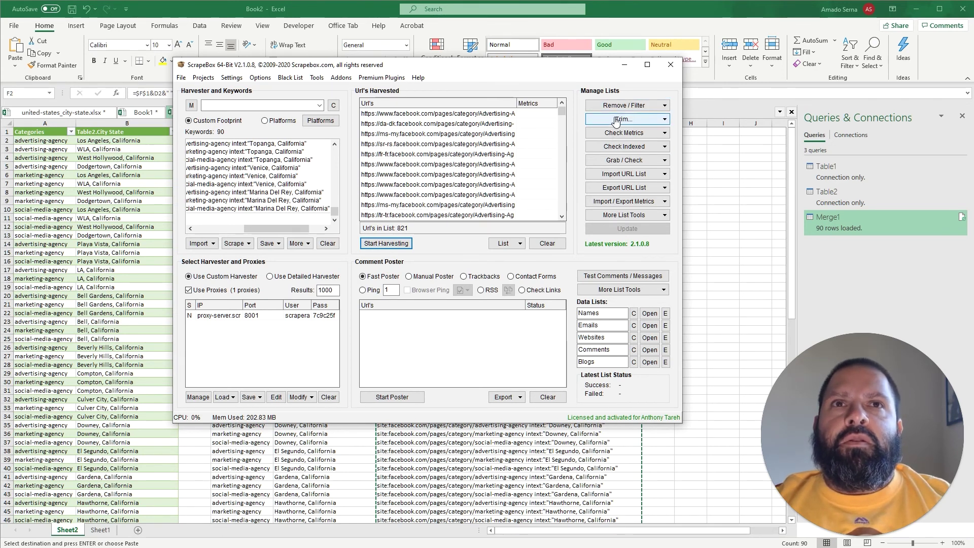
- Remove duplicate URLs from the harvested list, leaving 817
click(644, 122)
click(624, 105)
click(624, 105)
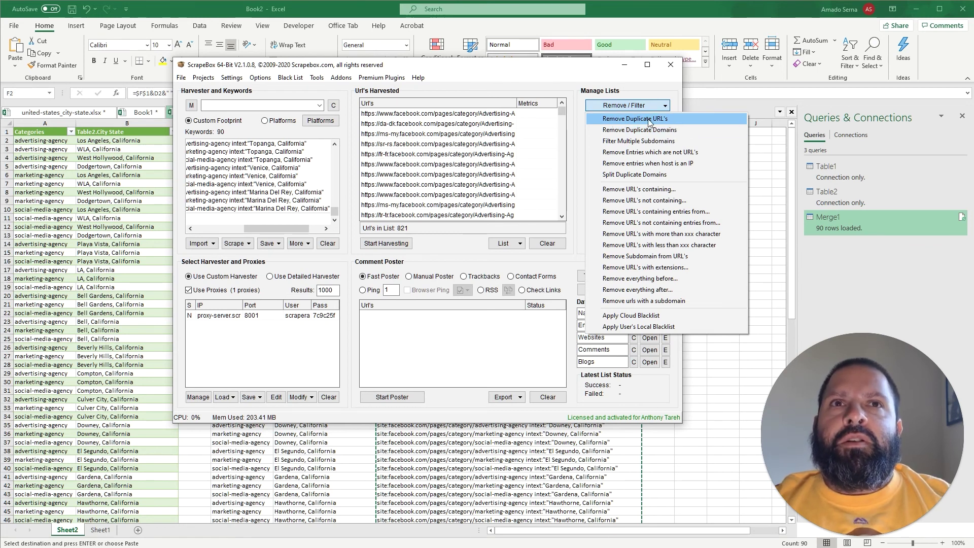
click(649, 120)
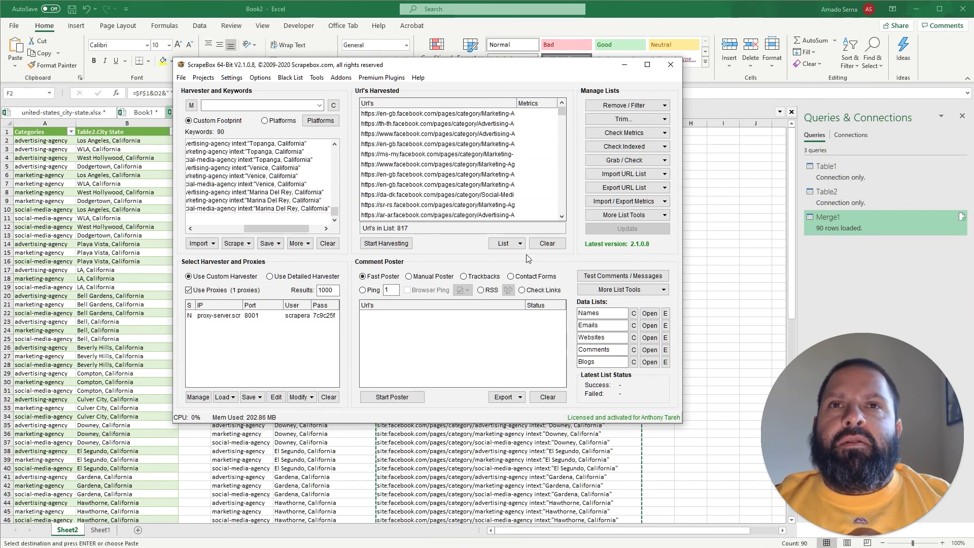
- Crawl the 817 URLs for emails with a new crawl depth, finding 120 addresses
click(651, 167)
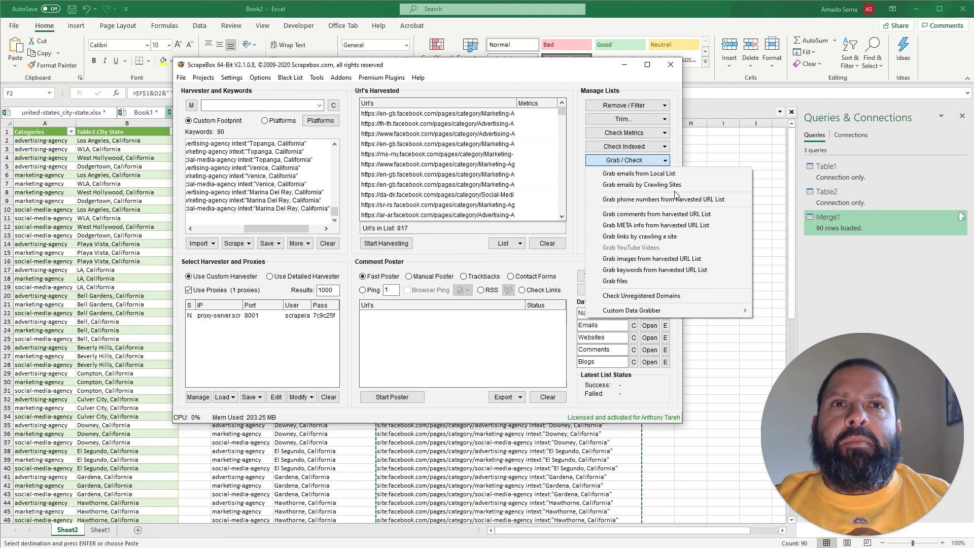
click(662, 185)
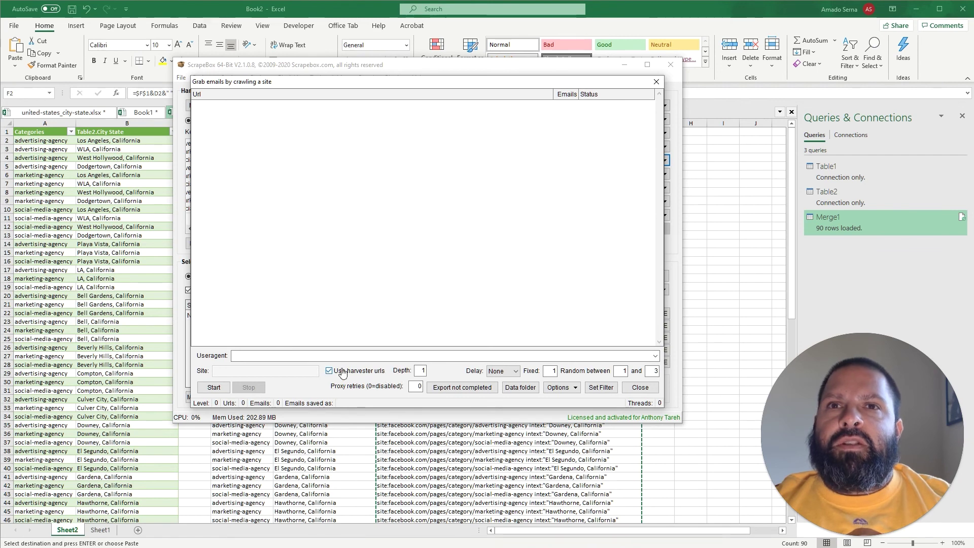
double_click(423, 371)
key(BackSpace)
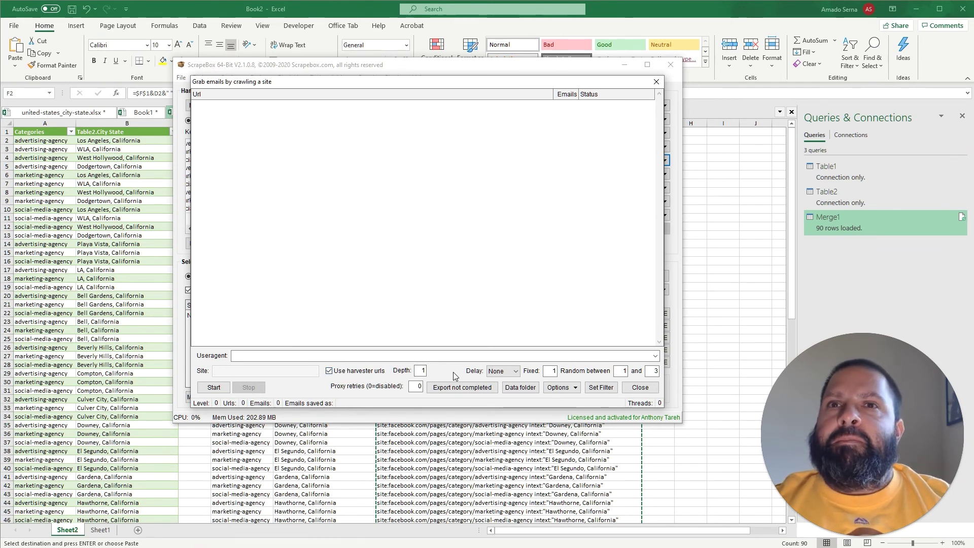
click(213, 388)
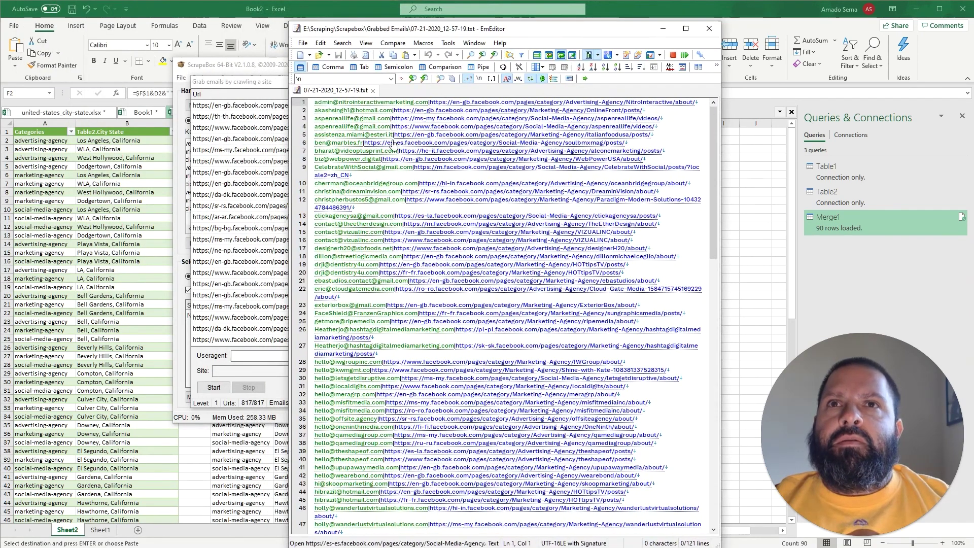
scroll(385, 252, down, 11)
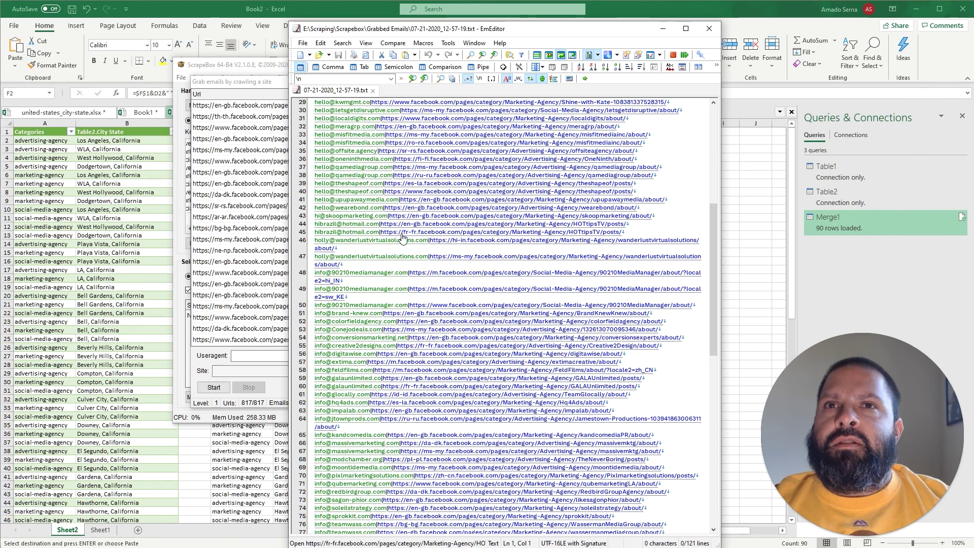
scroll(397, 361, down, 9)
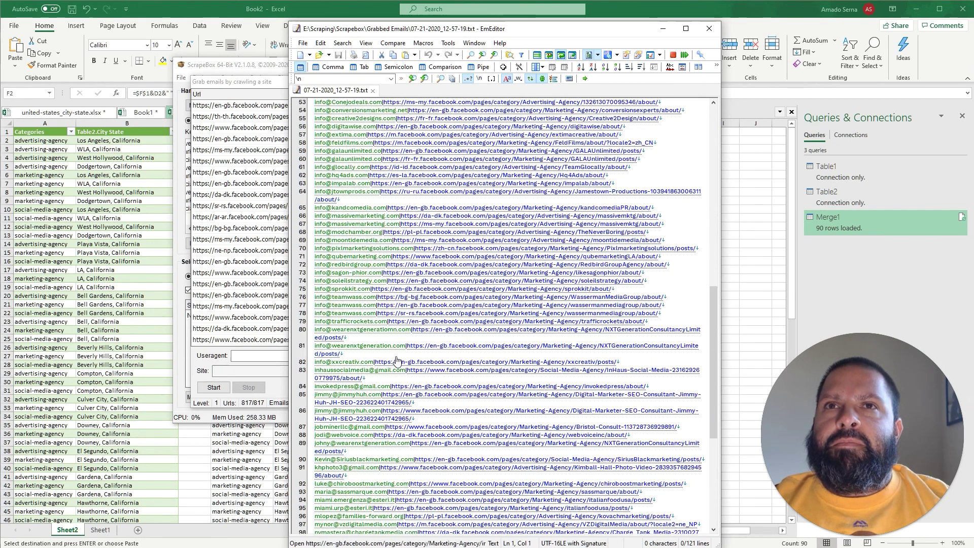
scroll(390, 357, up, 17)
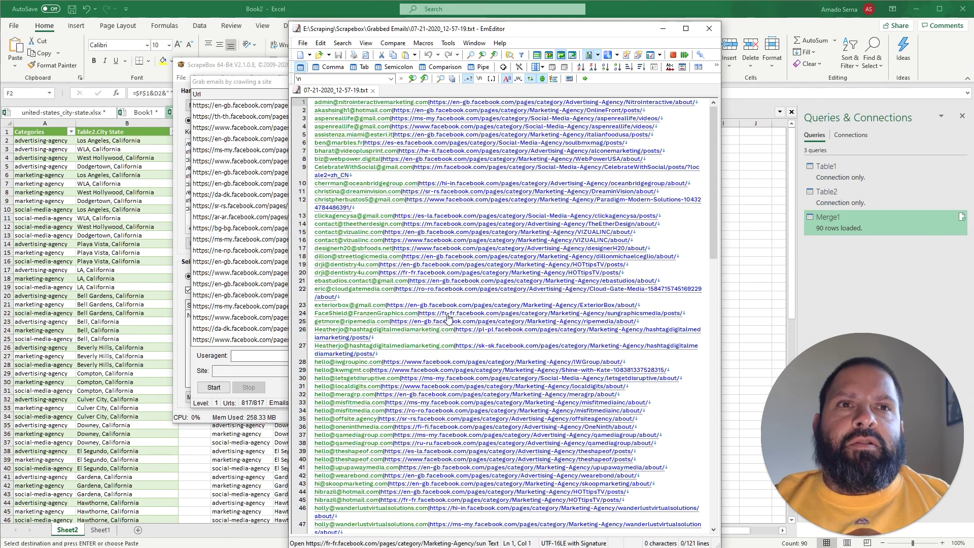